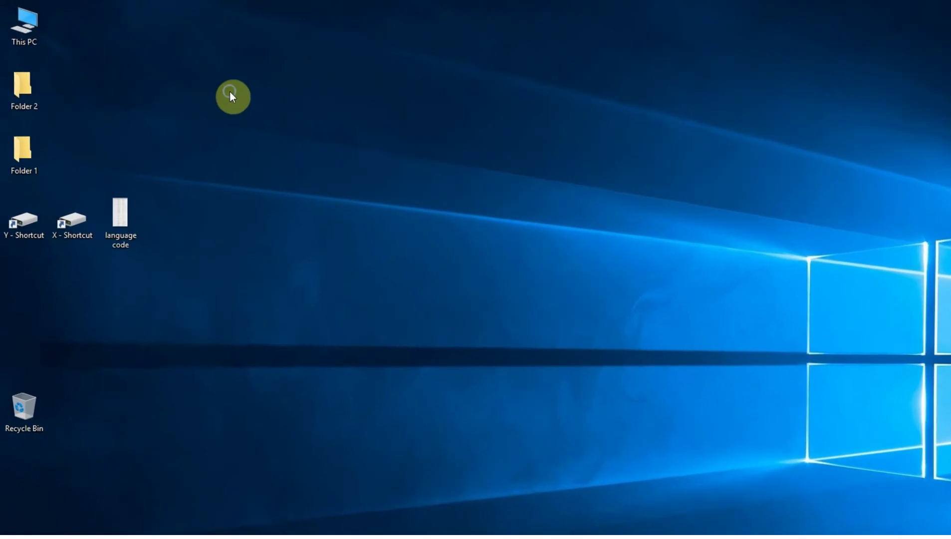
Hide all icons on the desktop.
{"action": "right_click", "coordinate": [179, 73]}
{"action": "mouse_move", "coordinate": [402, 120]}
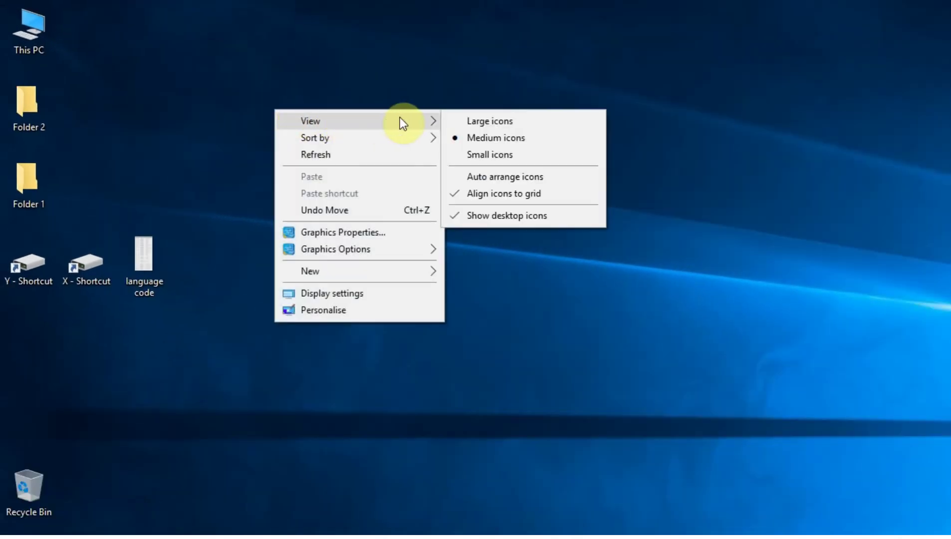
{"action": "left_click", "coordinate": [562, 218]}
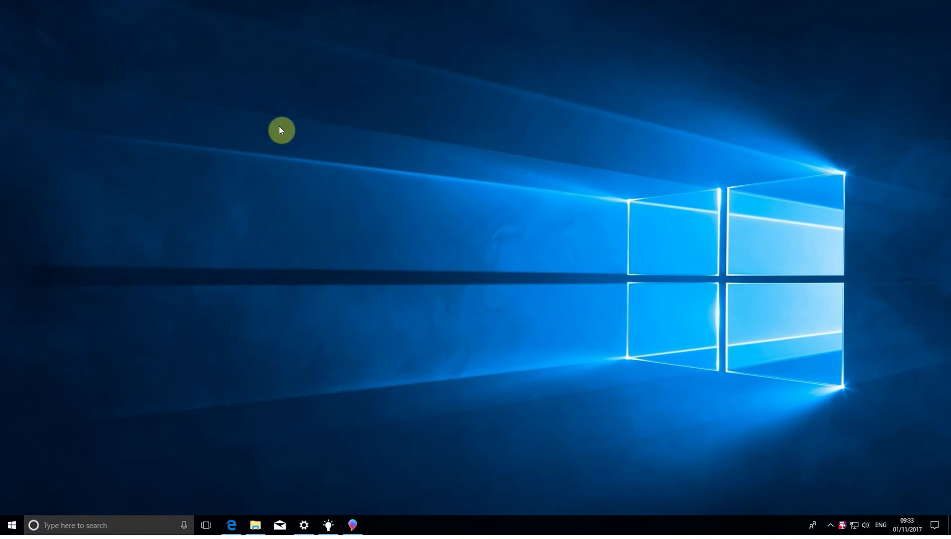
Show the hidden desktop icons again.
{"action": "right_click", "coordinate": [276, 124]}
{"action": "mouse_move", "coordinate": [350, 131]}
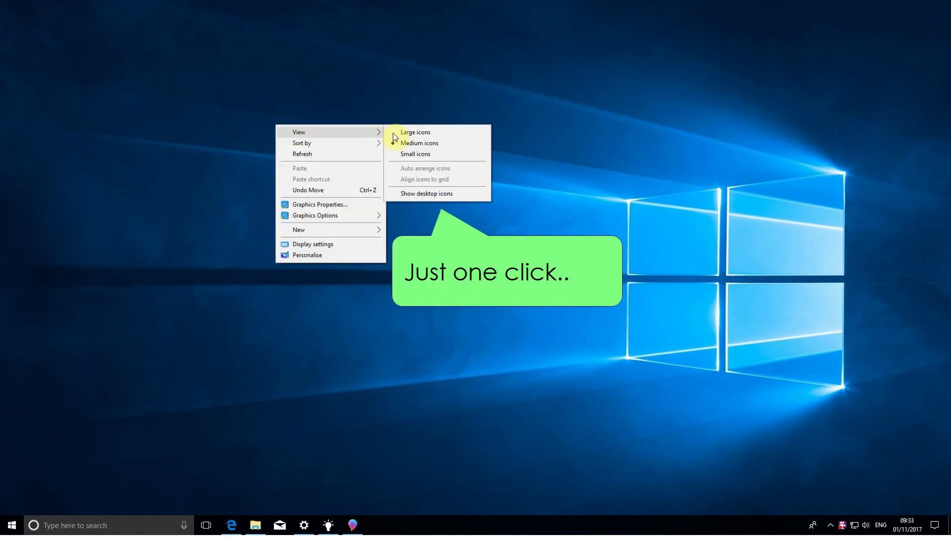
{"action": "left_click", "coordinate": [425, 194]}
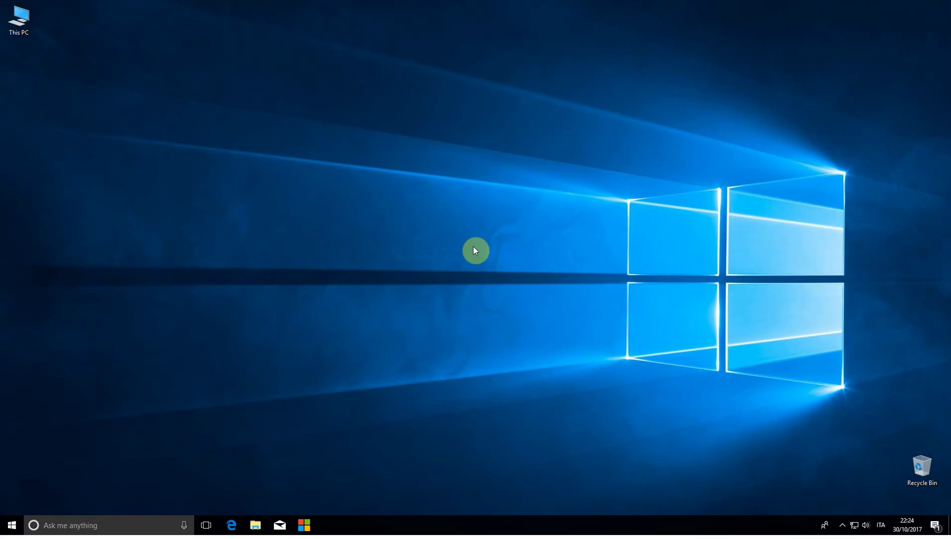
Combine the Word, PowerPoint, Excel, OneNote and Outlook tiles into one folder in the Start menu's Office group and collapse it.
{"action": "left_click", "coordinate": [12, 525]}
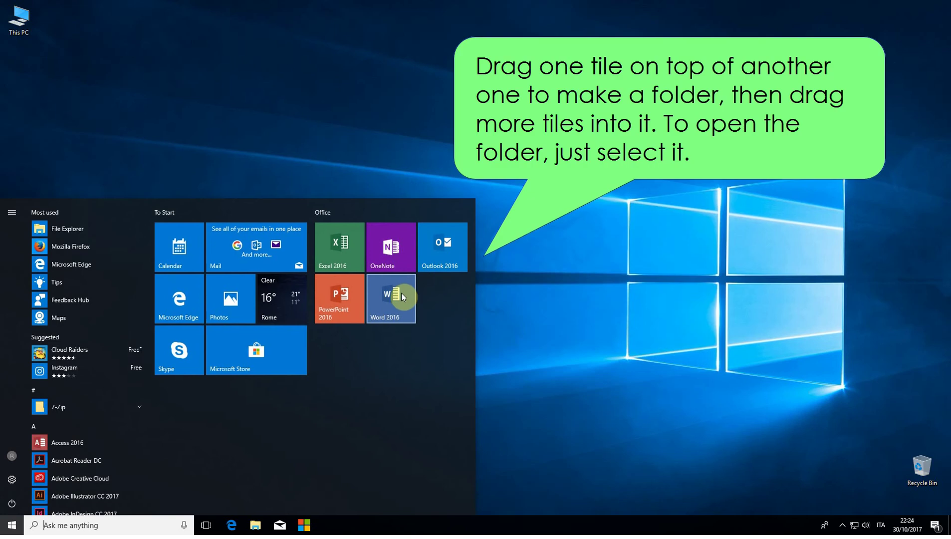
{"action": "left_click_drag", "start_coordinate": [398, 294], "coordinate": [341, 302]}
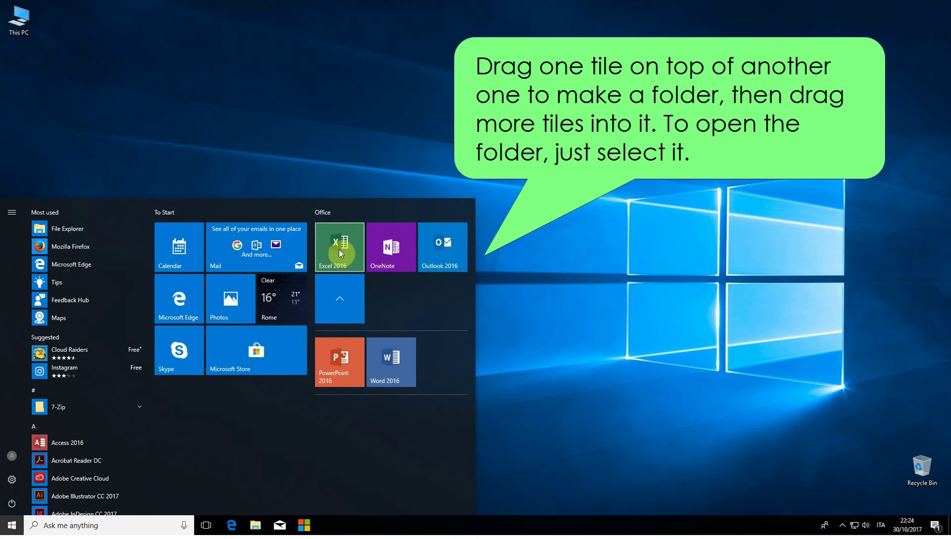
{"action": "left_click_drag", "start_coordinate": [339, 249], "coordinate": [342, 312]}
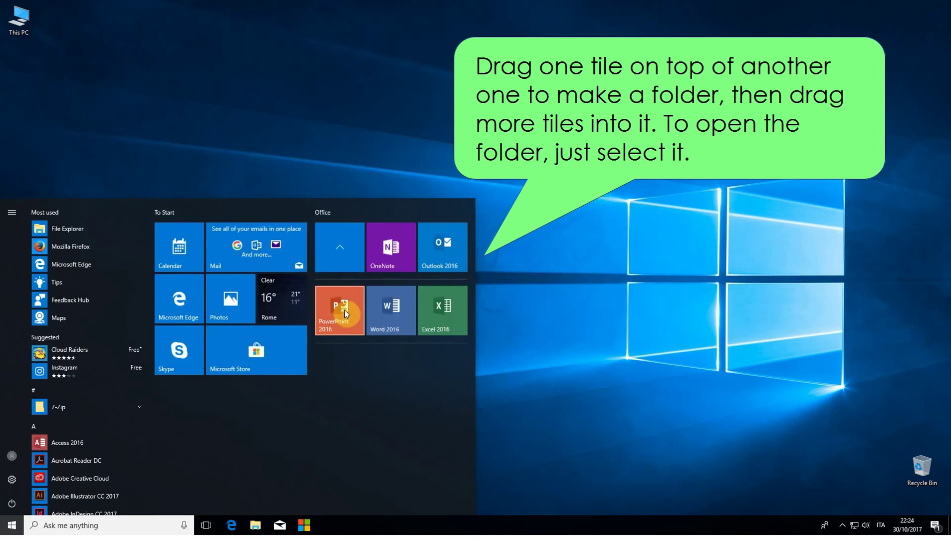
{"action": "left_click_drag", "start_coordinate": [376, 249], "coordinate": [341, 256]}
{"action": "left_click", "coordinate": [340, 248]}
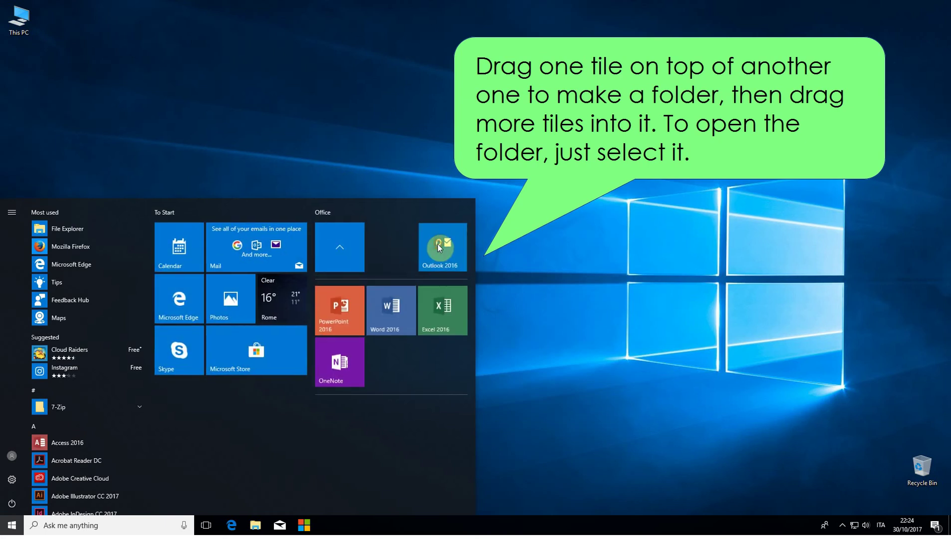
{"action": "left_click_drag", "start_coordinate": [438, 243], "coordinate": [336, 243]}
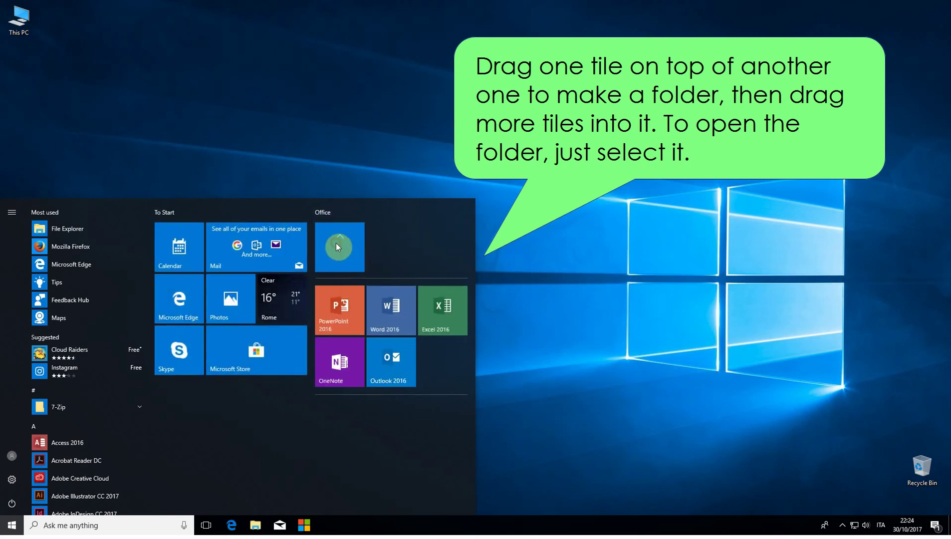
{"action": "left_click", "coordinate": [339, 245]}
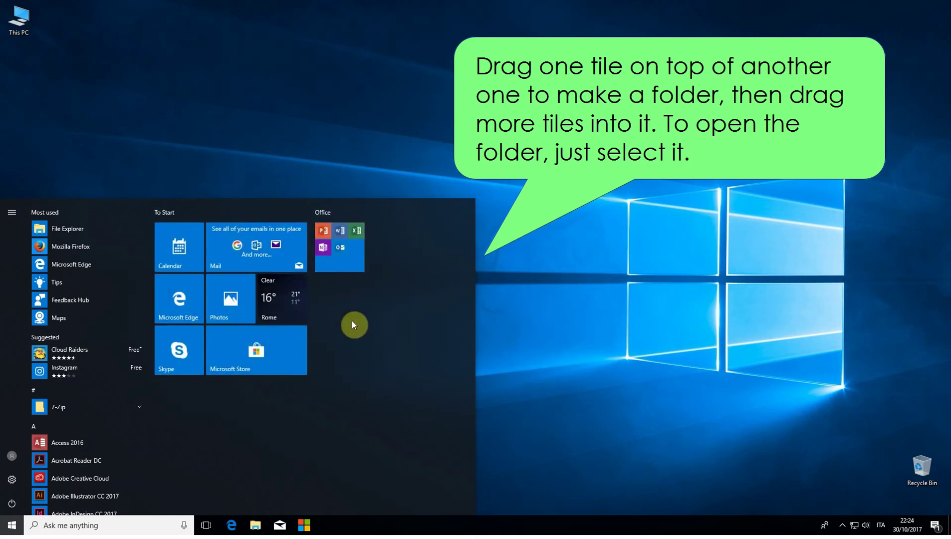
Expand the Office tile folder and narrow the Start menu to a single column of tile groups.
{"action": "left_click", "coordinate": [342, 254]}
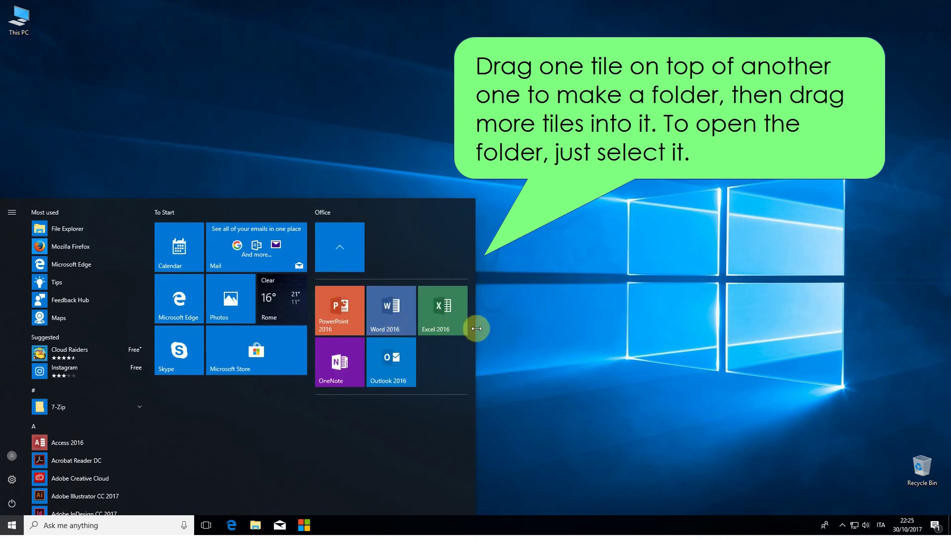
{"action": "left_click_drag", "start_coordinate": [476, 329], "coordinate": [317, 322]}
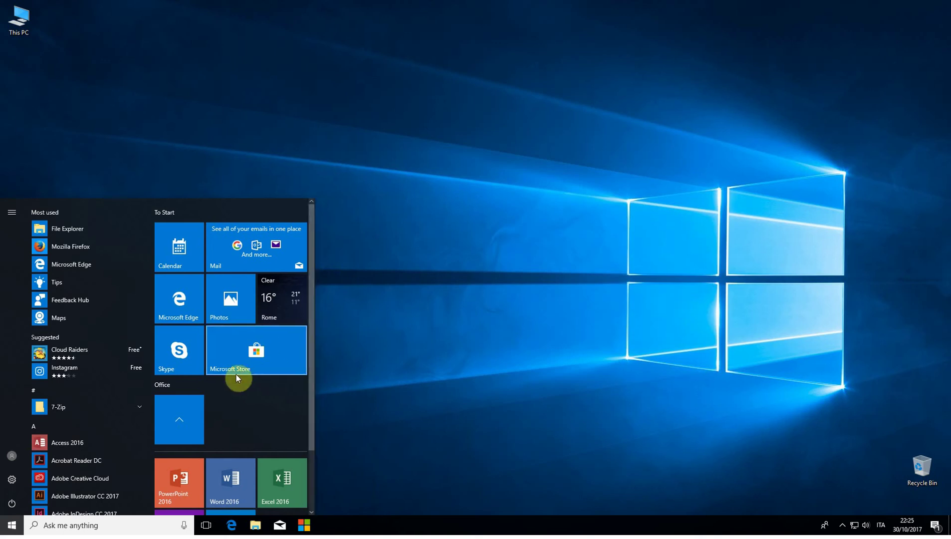
{"action": "left_click", "coordinate": [179, 419]}
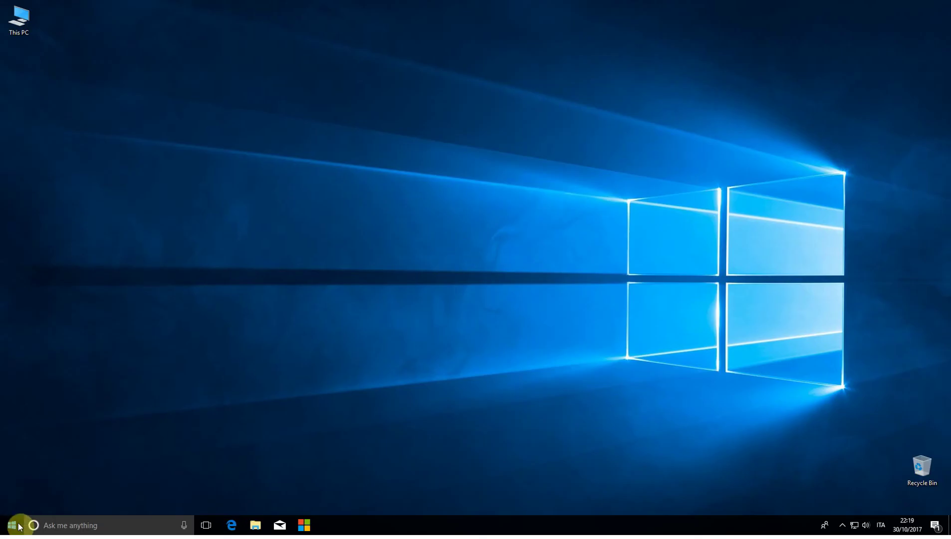
Turn on Night light in the system's display settings.
{"action": "left_click", "coordinate": [16, 528]}
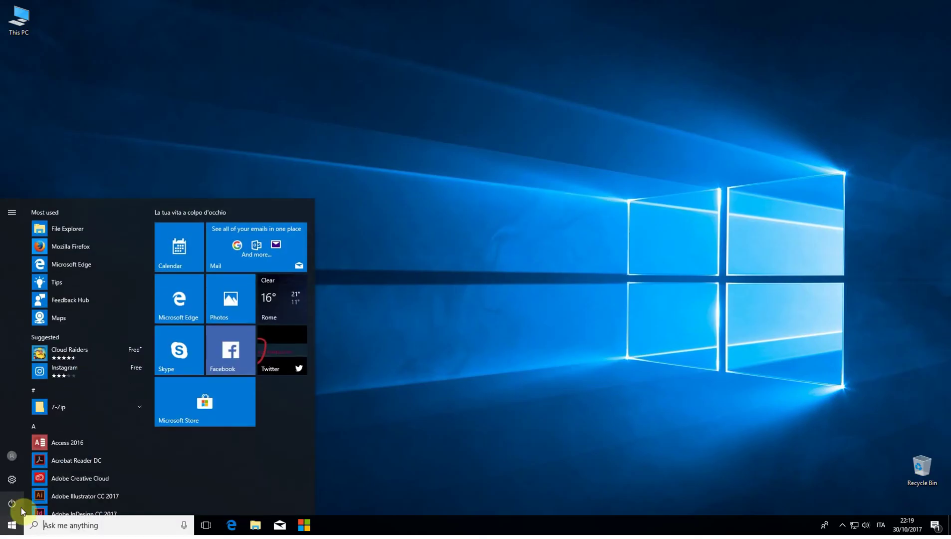
{"action": "left_click", "coordinate": [17, 480]}
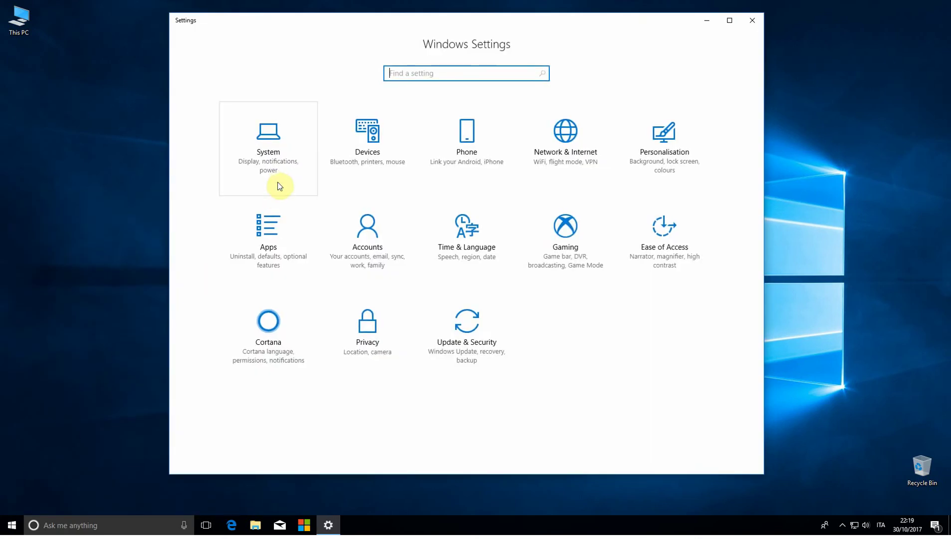
{"action": "left_click", "coordinate": [279, 182]}
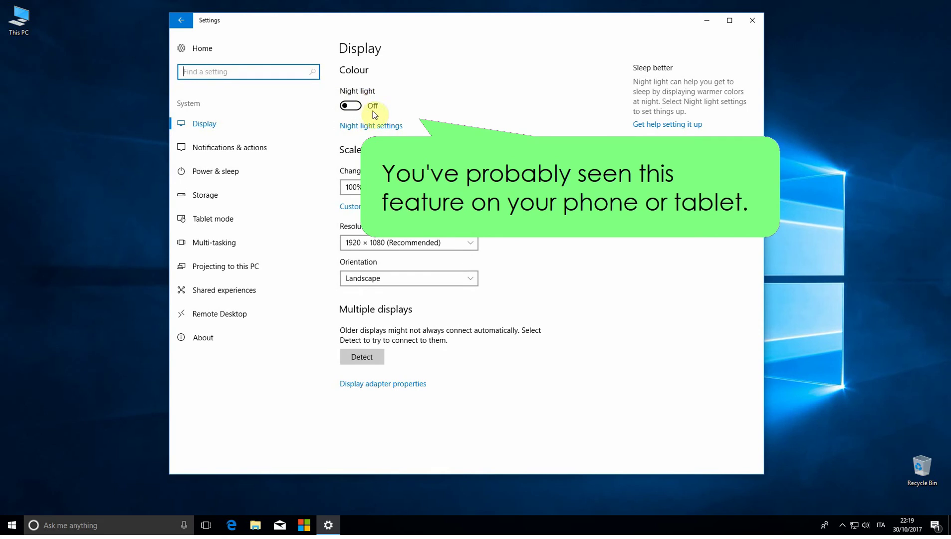
{"action": "left_click", "coordinate": [352, 107]}
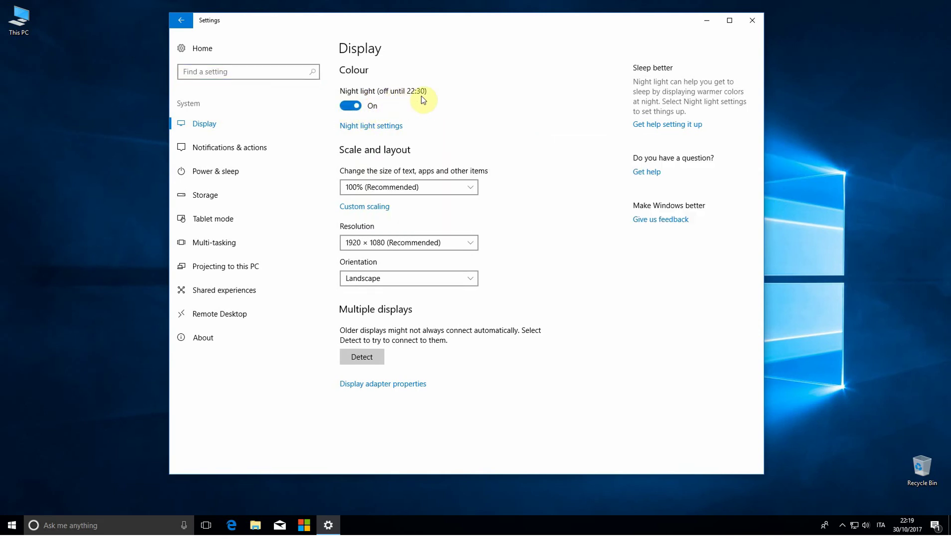
Make the night light's colour temperature slightly warmer, and switch night light on and off manually before closing the settings.
{"action": "left_click", "coordinate": [385, 129]}
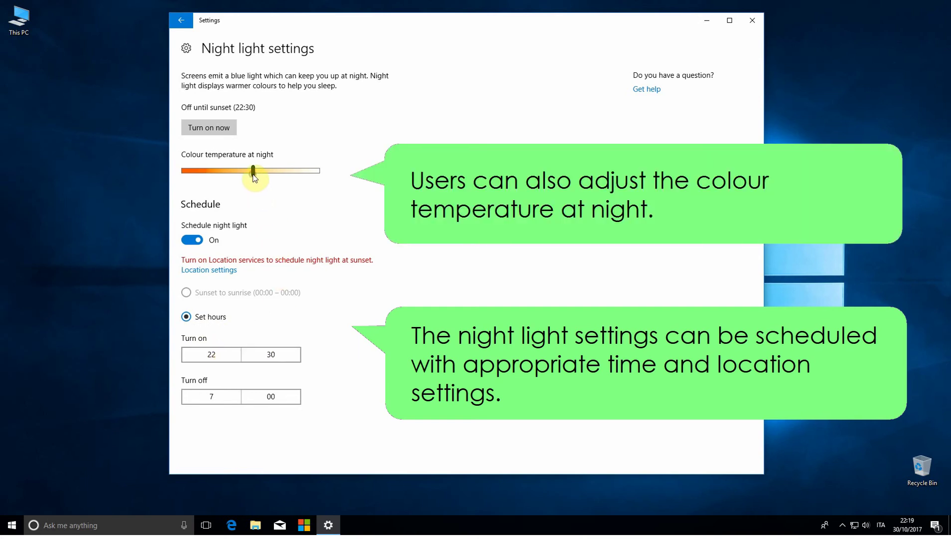
{"action": "mouse_move", "coordinate": [255, 178]}
{"action": "left_mouse_down"}
{"action": "mouse_move", "coordinate": [204, 176]}
{"action": "mouse_move", "coordinate": [291, 178]}
{"action": "mouse_move", "coordinate": [248, 175]}
{"action": "left_mouse_up"}
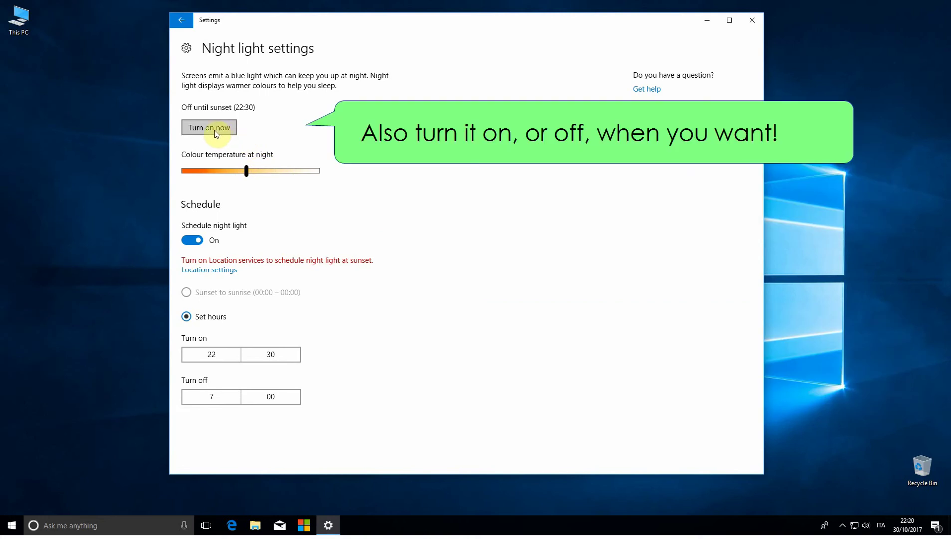
{"action": "left_click", "coordinate": [214, 129]}
{"action": "left_click", "coordinate": [214, 129]}
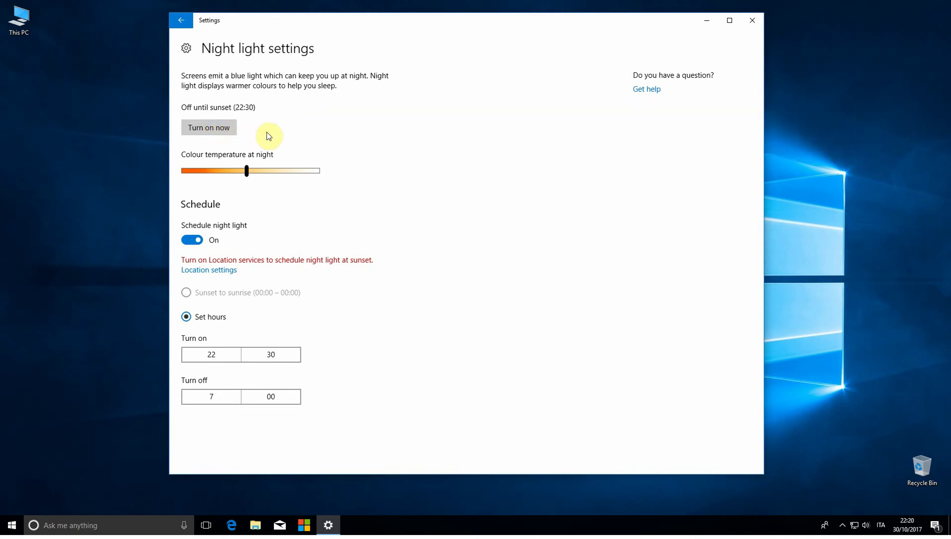
{"action": "left_click", "coordinate": [748, 27]}
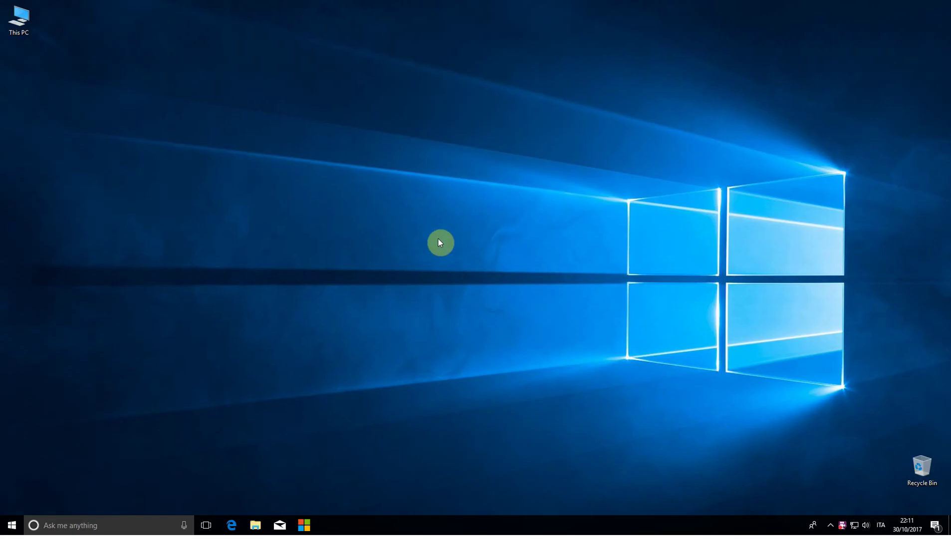
Apply the Windows 10 theme and replace it with the Flowers theme in the personalisation settings.
{"action": "left_click", "coordinate": [13, 525]}
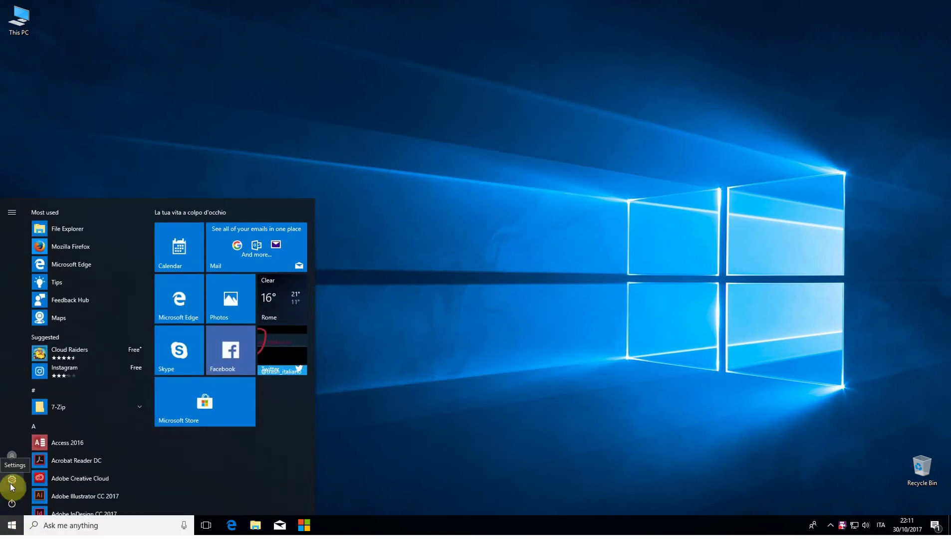
{"action": "left_click", "coordinate": [12, 480]}
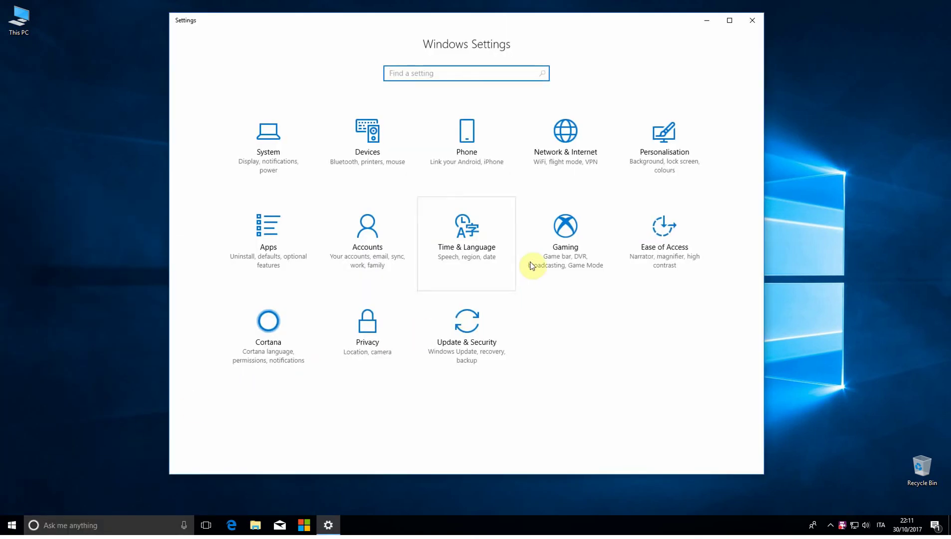
{"action": "left_click", "coordinate": [663, 162]}
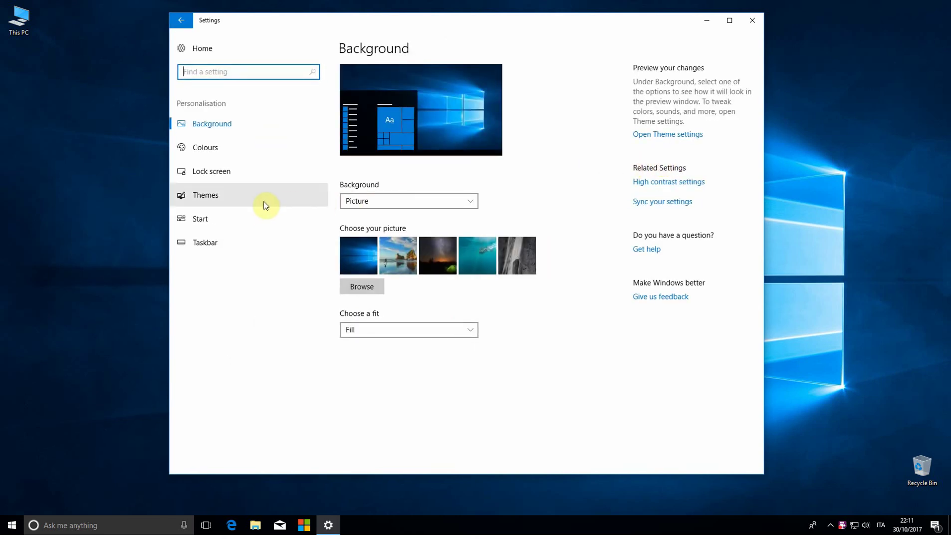
{"action": "left_click", "coordinate": [213, 200]}
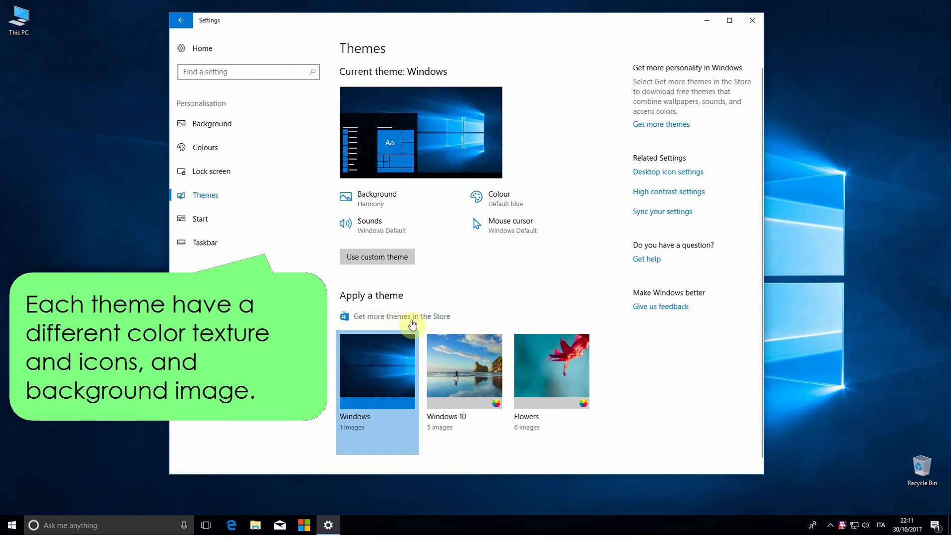
{"action": "left_click", "coordinate": [460, 382]}
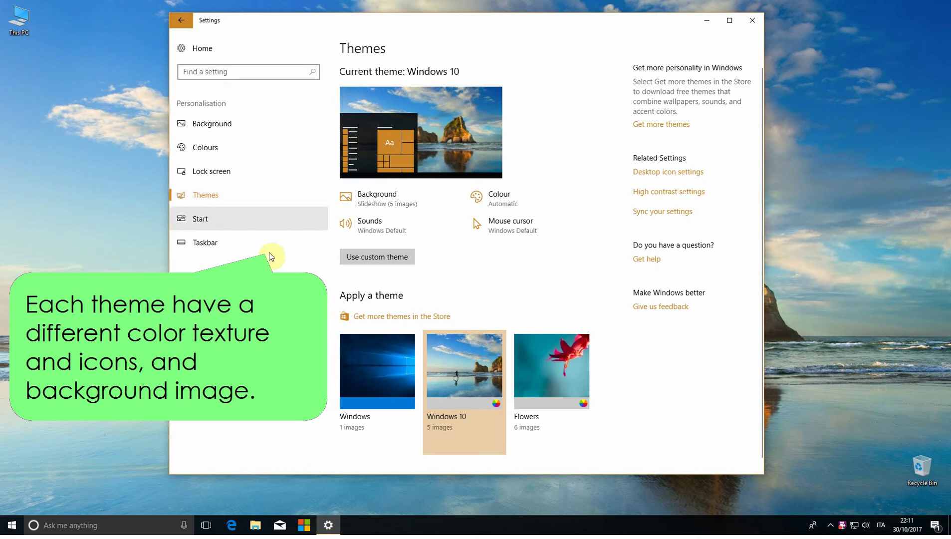
{"action": "left_click", "coordinate": [569, 382]}
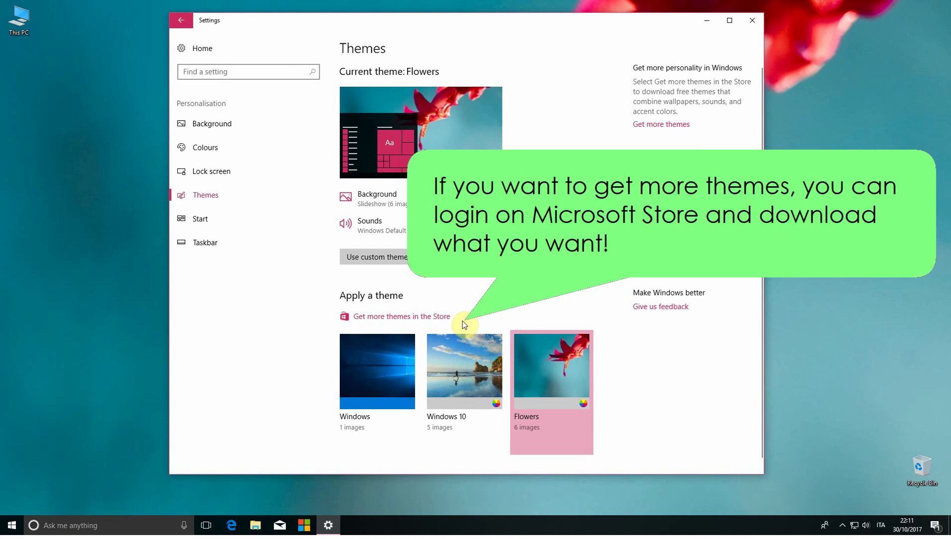
Browse more Windows themes in Microsoft Store and view the details of the Beautiful Queensland theme.
{"action": "left_click", "coordinate": [400, 318]}
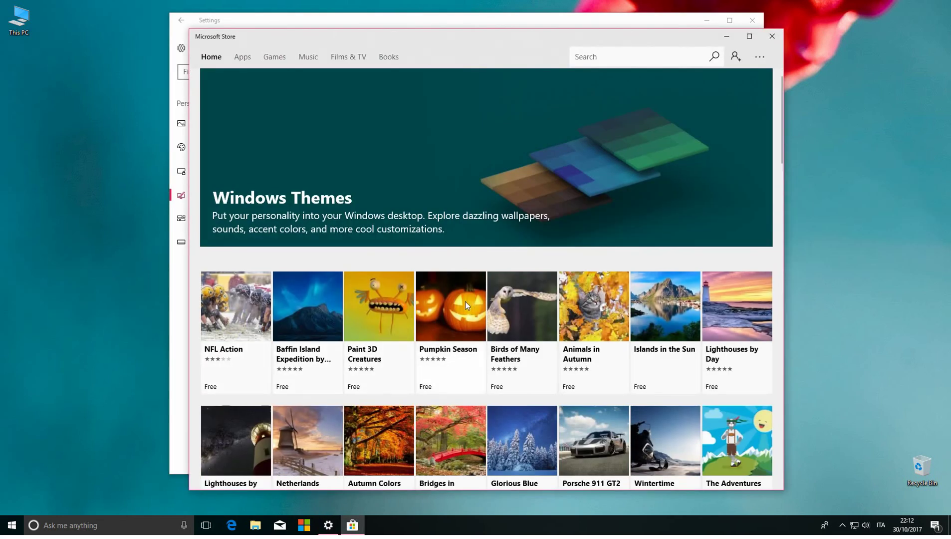
{"action": "scroll", "coordinate": [506, 300], "scroll_direction": "down", "scroll_amount": 6}
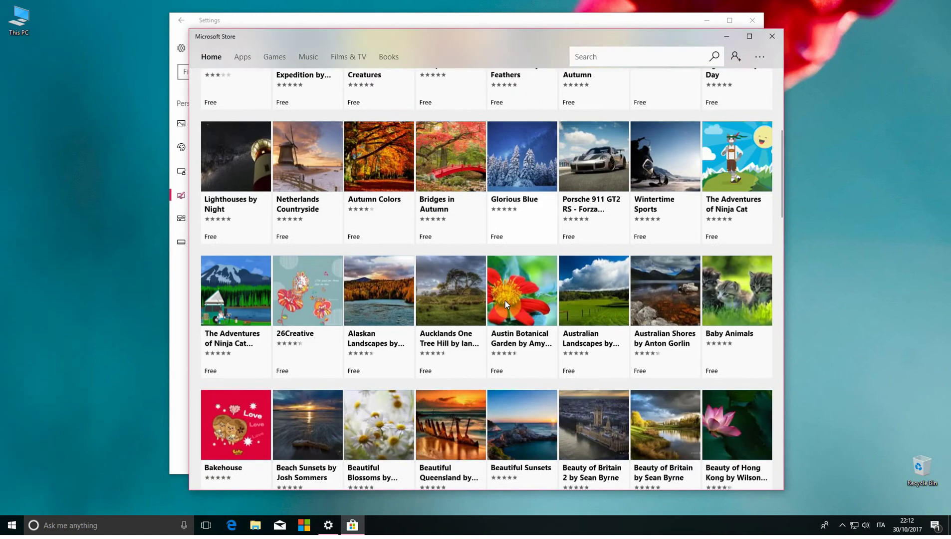
{"action": "scroll", "coordinate": [506, 305], "scroll_direction": "down", "scroll_amount": 6}
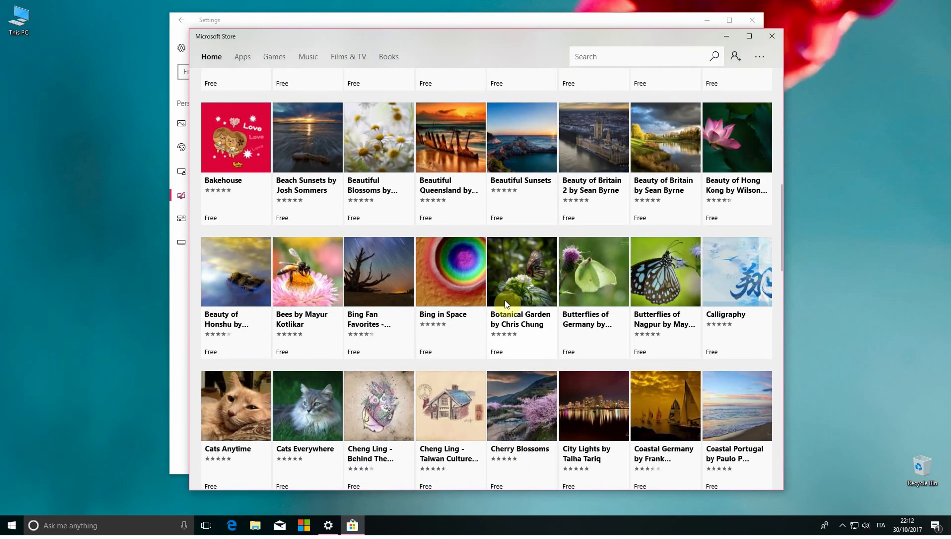
{"action": "left_click", "coordinate": [455, 150]}
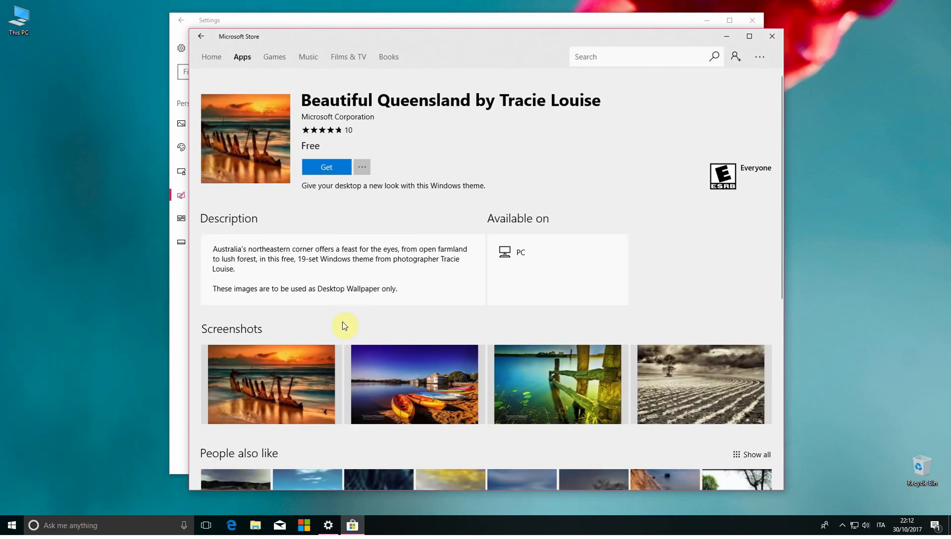
{"action": "scroll", "coordinate": [413, 363], "scroll_direction": "down", "scroll_amount": 5}
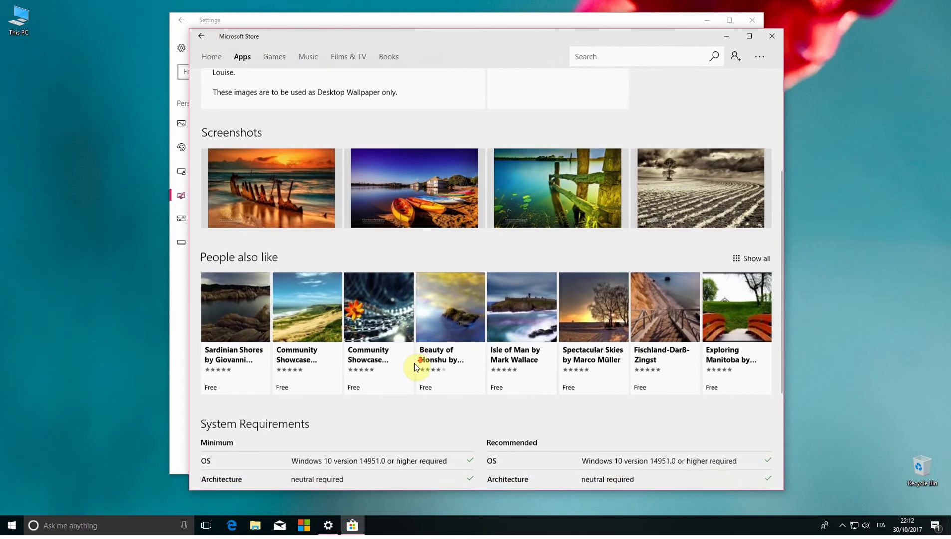
{"action": "scroll", "coordinate": [413, 364], "scroll_direction": "up", "scroll_amount": 5}
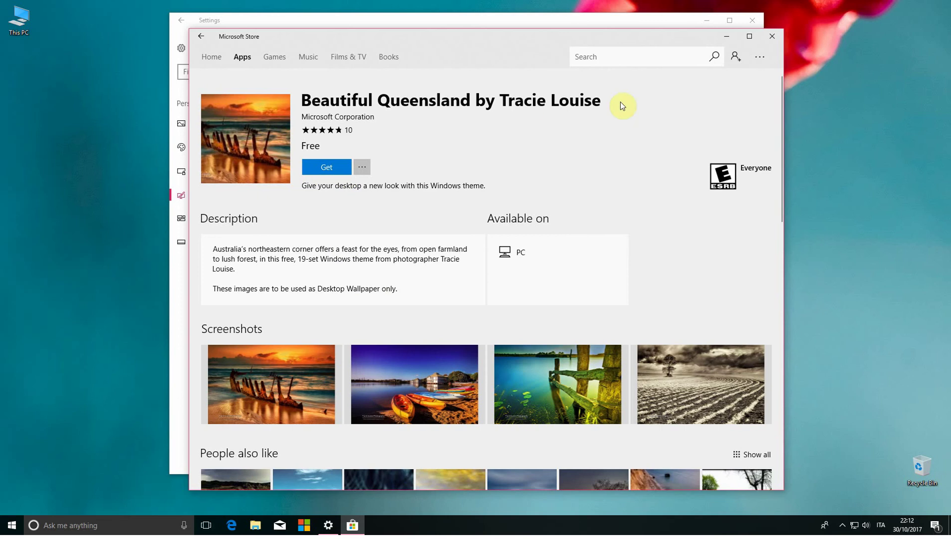
{"action": "left_click", "coordinate": [771, 36]}
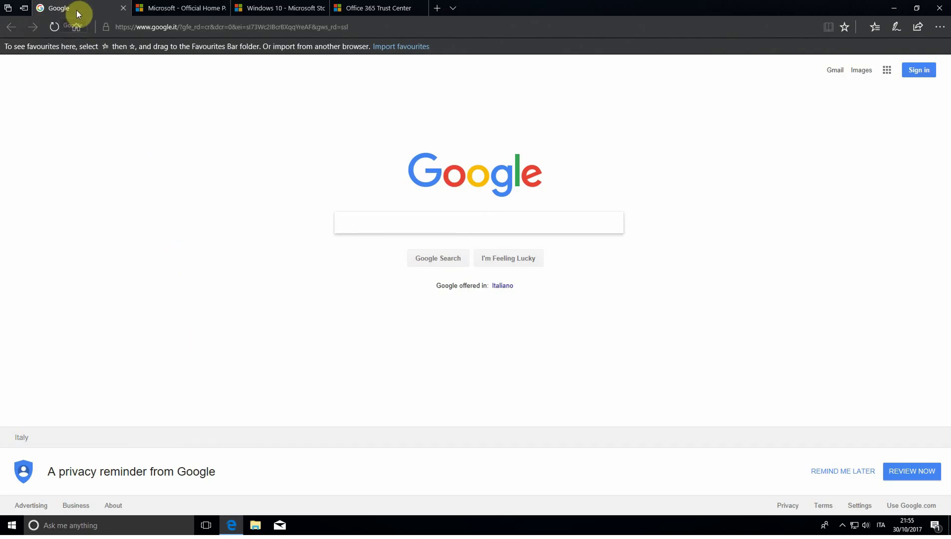
Look through the Microsoft, Windows 10 and Office 365 Trust Center tabs, and set all open tabs aside.
{"action": "left_click", "coordinate": [172, 10]}
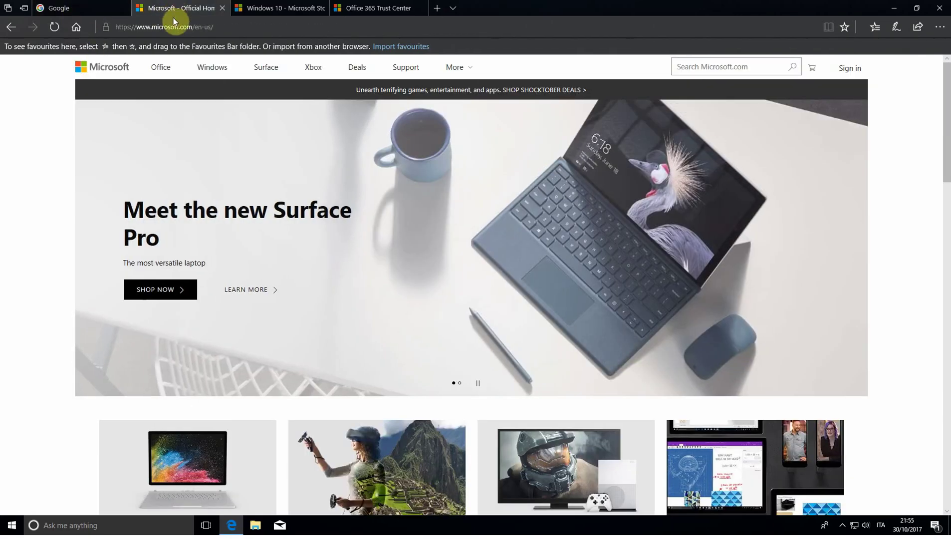
{"action": "left_click", "coordinate": [284, 12]}
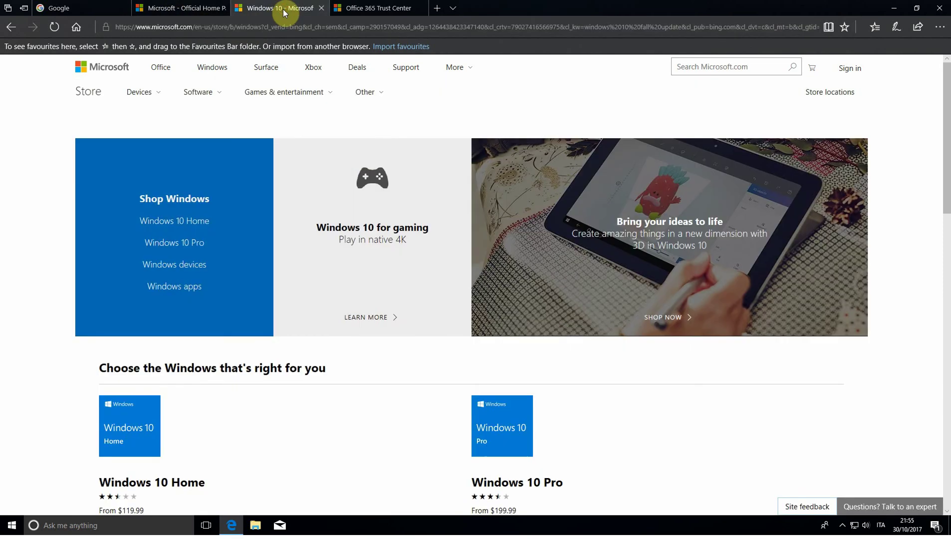
{"action": "left_click", "coordinate": [387, 10]}
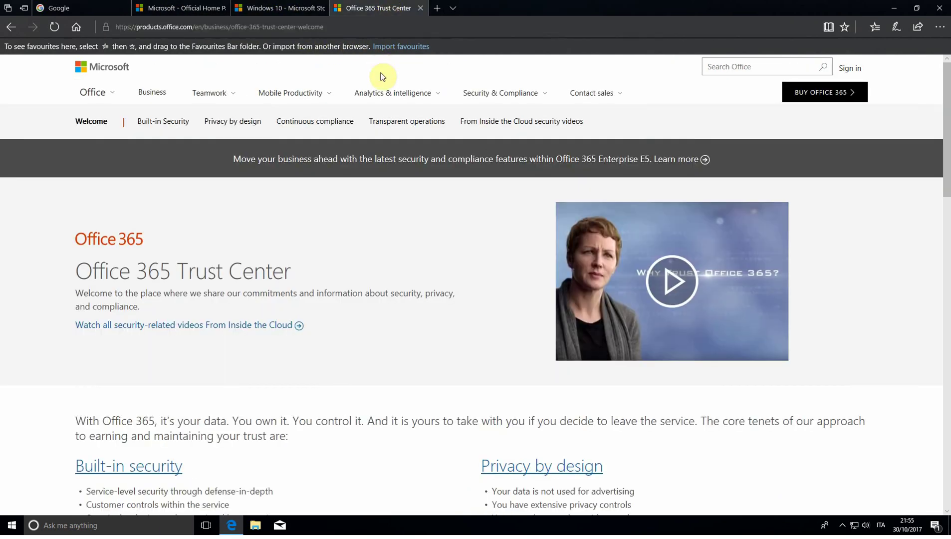
{"action": "left_click", "coordinate": [24, 8]}
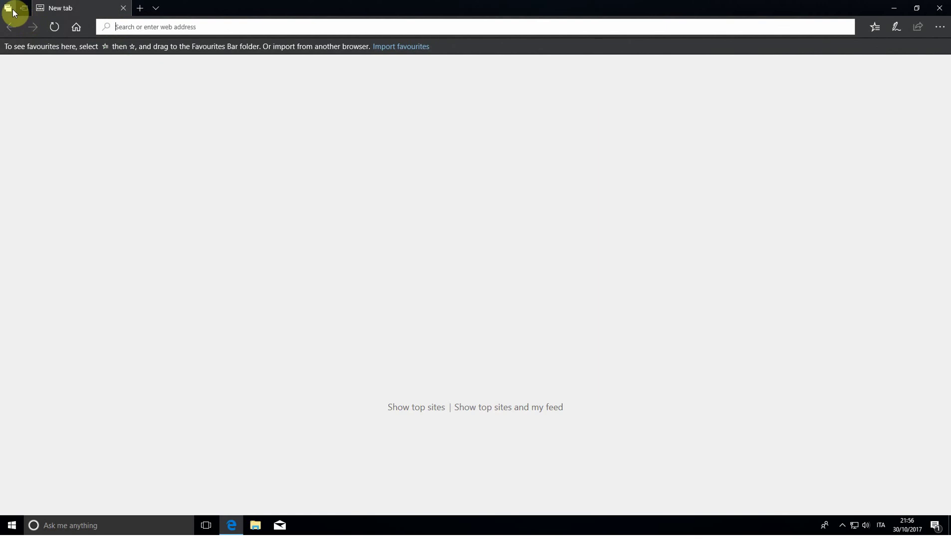
Restore only the Google page from the tabs set aside and switch to it.
{"action": "left_click", "coordinate": [13, 9]}
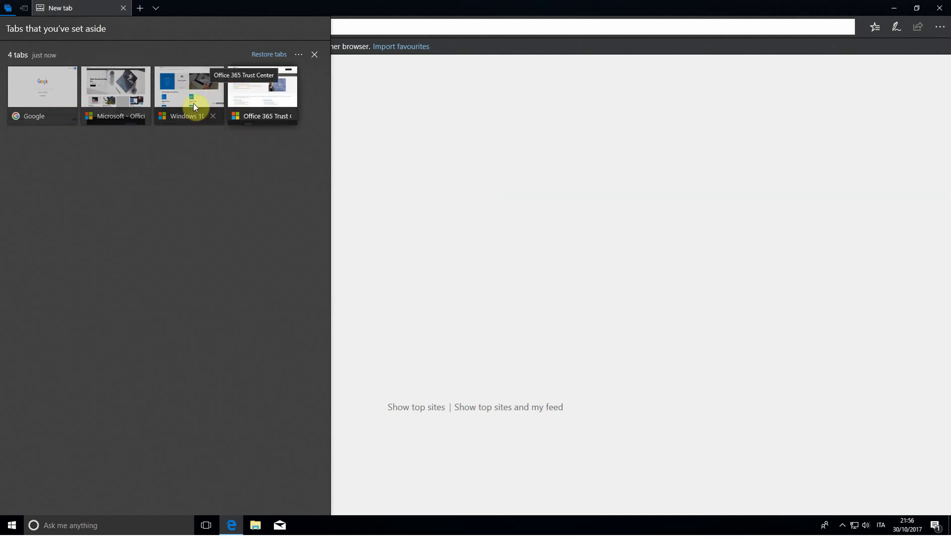
{"action": "left_click", "coordinate": [33, 95]}
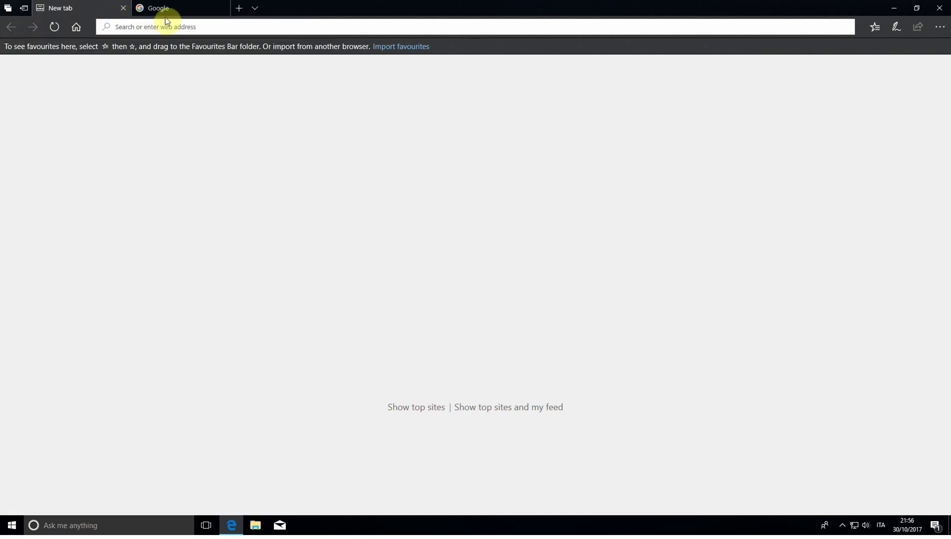
{"action": "left_click", "coordinate": [165, 14]}
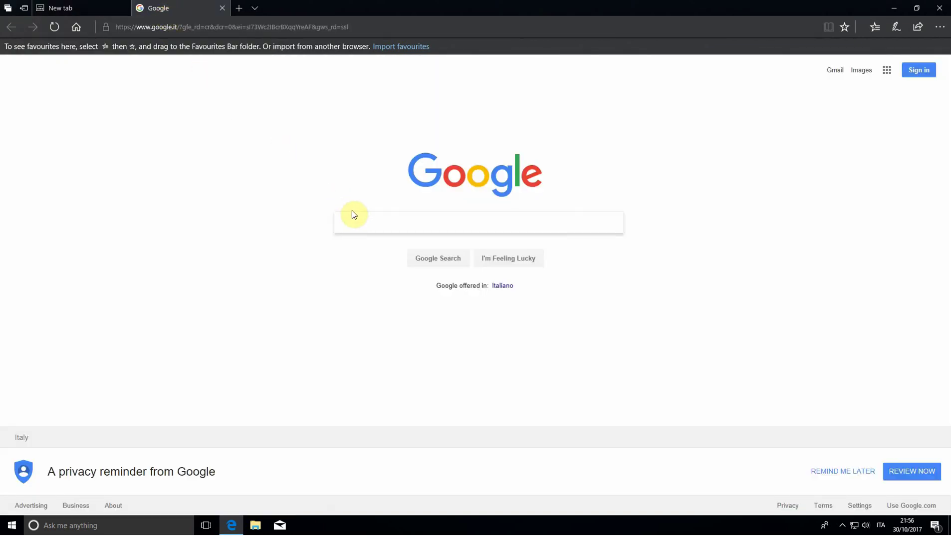
Restore all remaining set-aside tabs and check the Office 365 Trust Center, Windows 10 and Microsoft pages.
{"action": "left_click", "coordinate": [8, 9]}
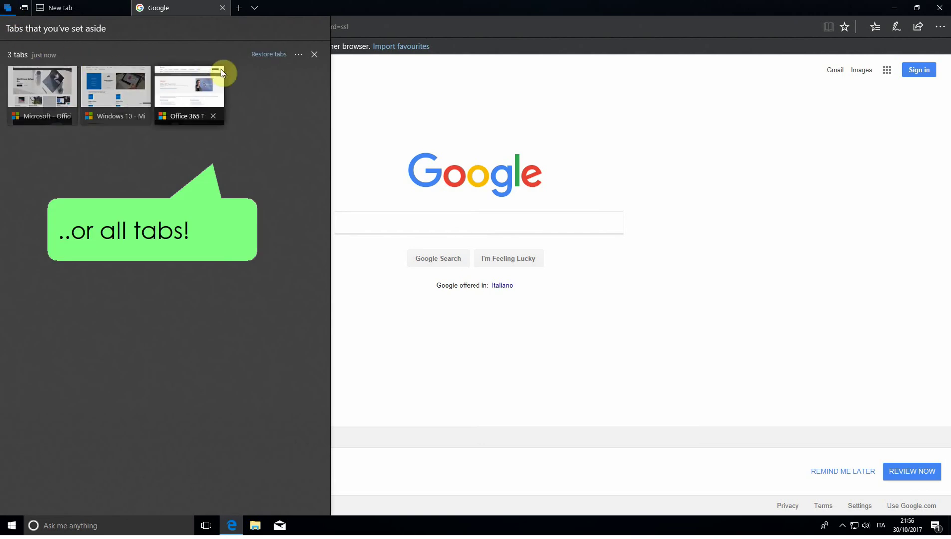
{"action": "left_click", "coordinate": [272, 57]}
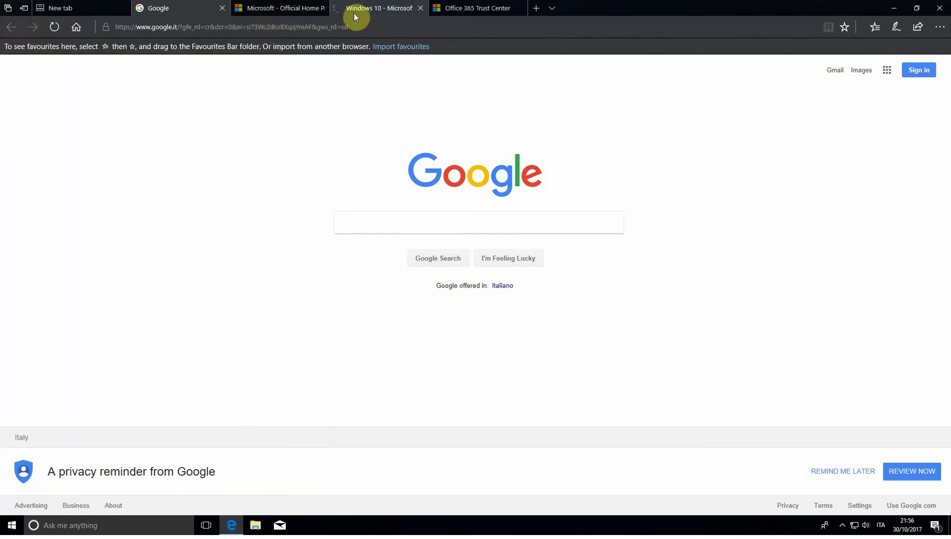
{"action": "left_click", "coordinate": [463, 16]}
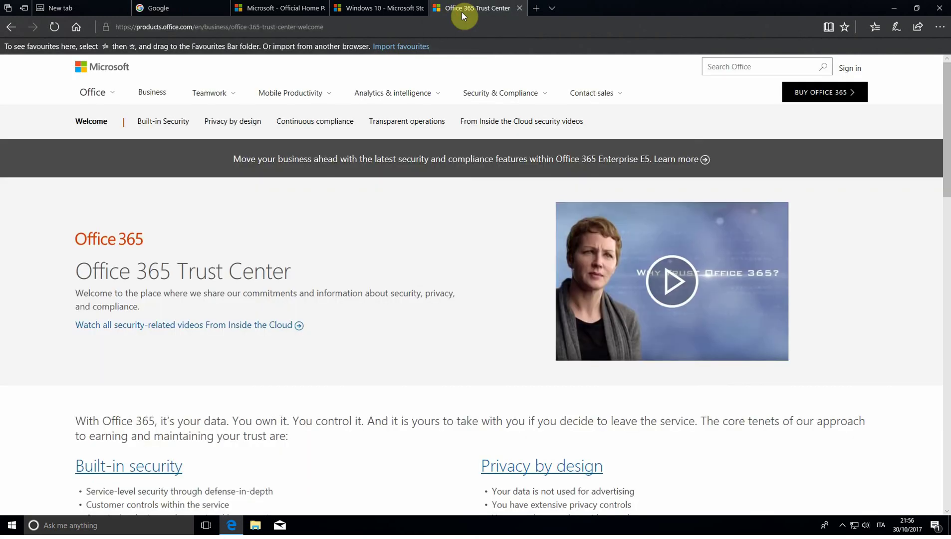
{"action": "left_click", "coordinate": [391, 12]}
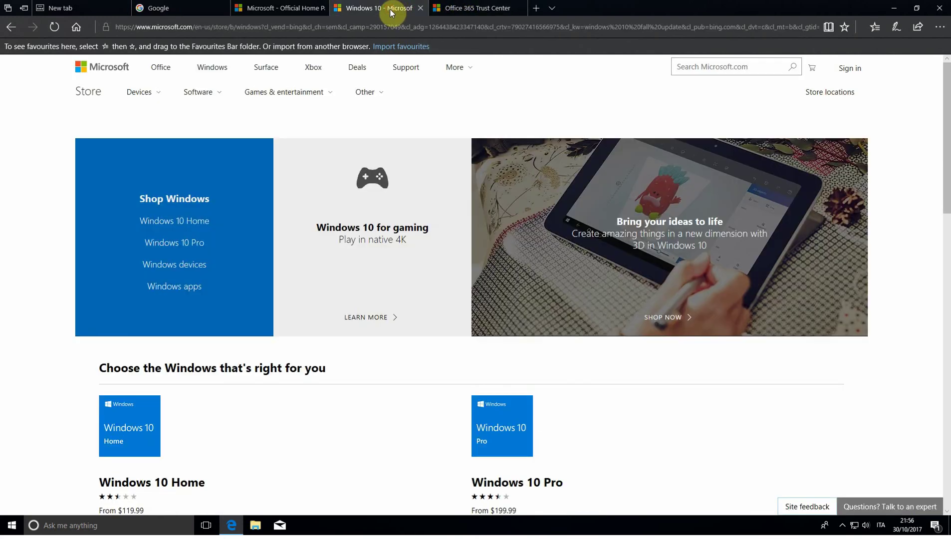
{"action": "left_click", "coordinate": [285, 15]}
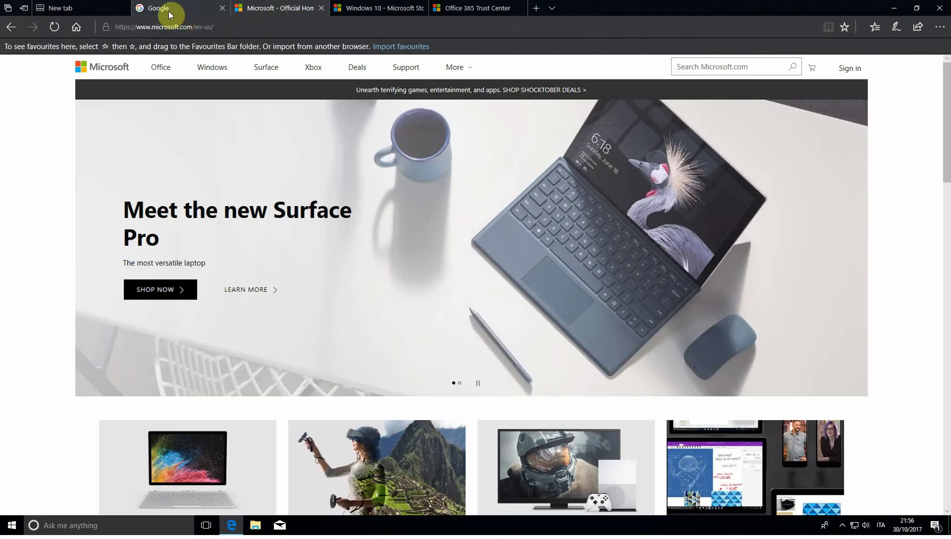
Preview the Google tab, and show and hide the thumbnail previews of all open tabs.
{"action": "mouse_move", "coordinate": [168, 11]}
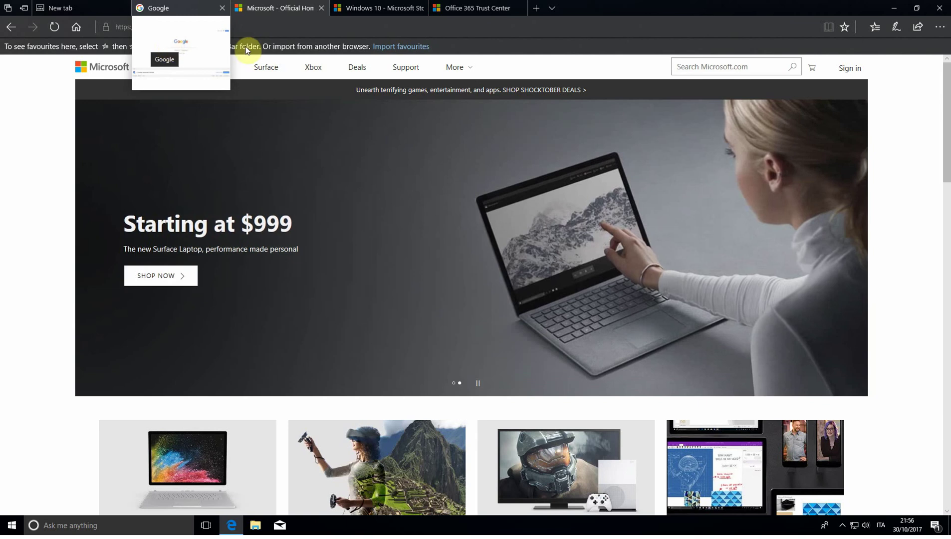
{"action": "left_click", "coordinate": [536, 24]}
{"action": "left_click", "coordinate": [552, 8]}
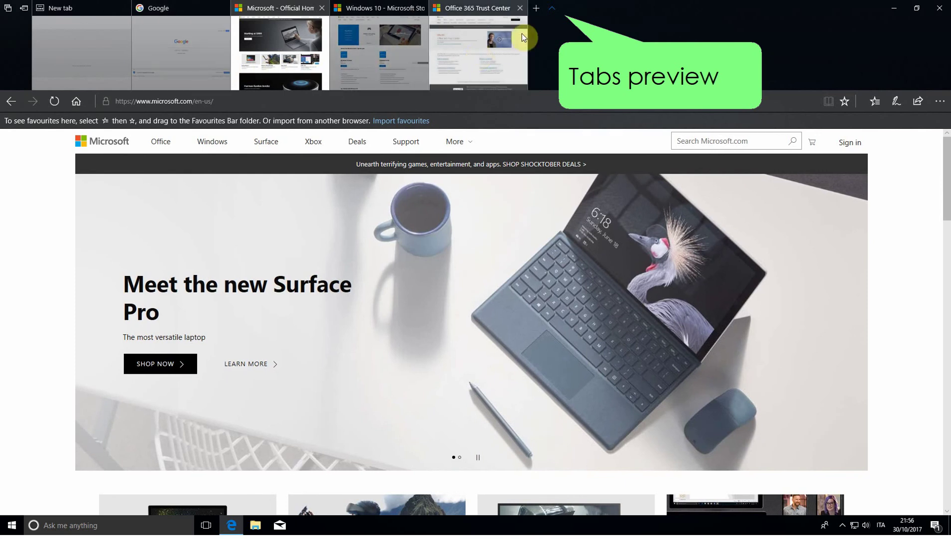
{"action": "left_click", "coordinate": [552, 11]}
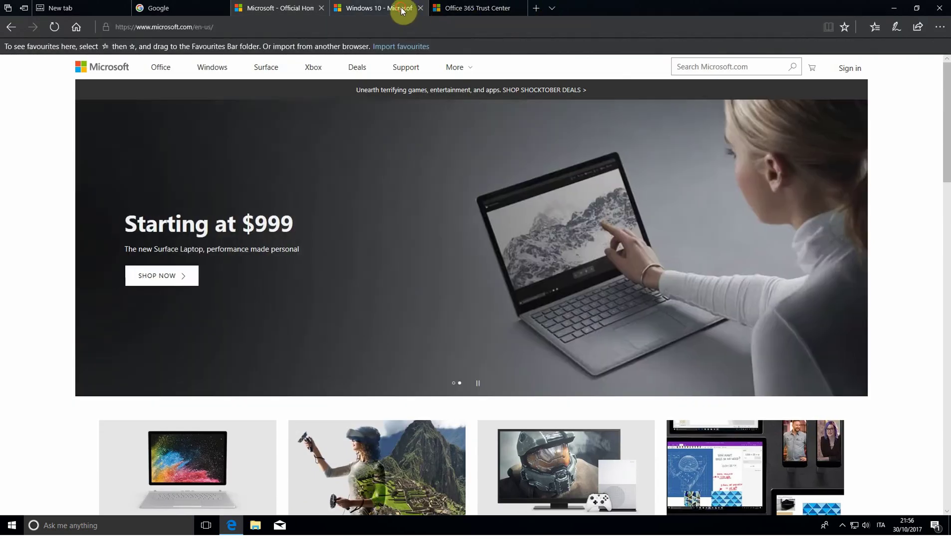
Pin the Windows 10 Microsoft Store web page to the taskbar.
{"action": "left_click", "coordinate": [403, 10]}
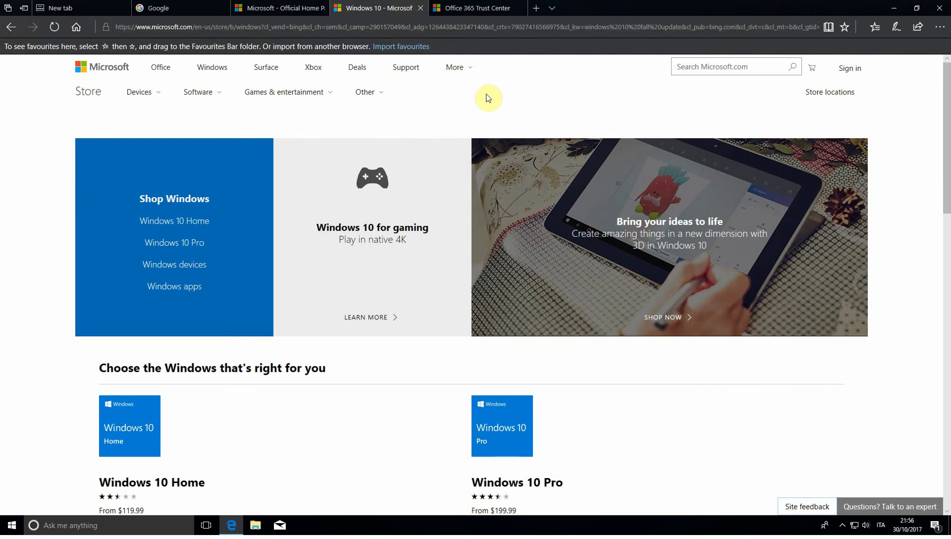
{"action": "left_click", "coordinate": [940, 26]}
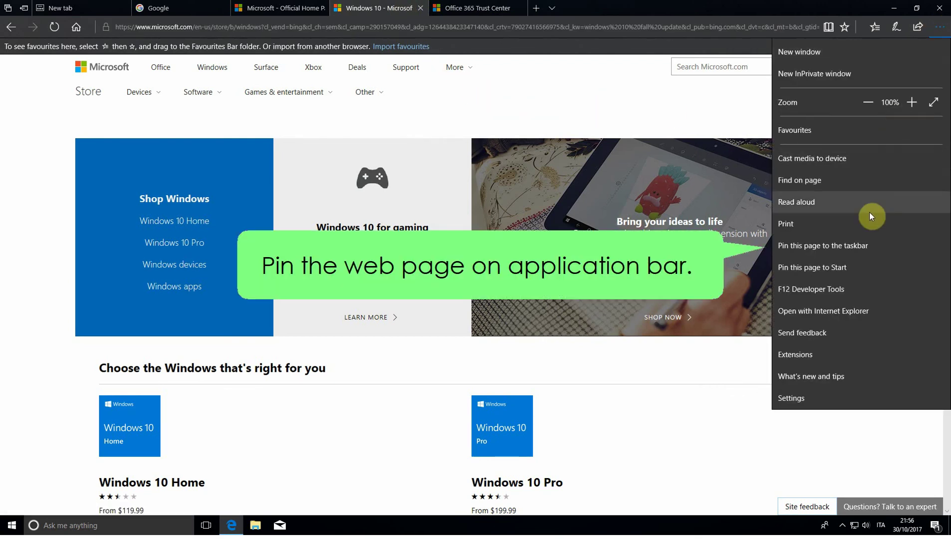
{"action": "left_click", "coordinate": [879, 245]}
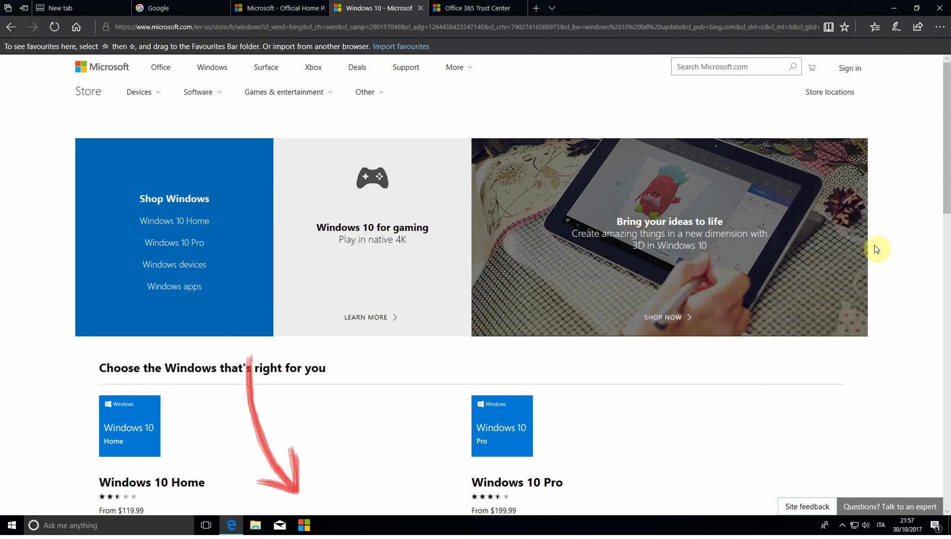
Close the browser with all its tabs and open the pinned Microsoft page from the taskbar.
{"action": "left_click", "coordinate": [941, 9]}
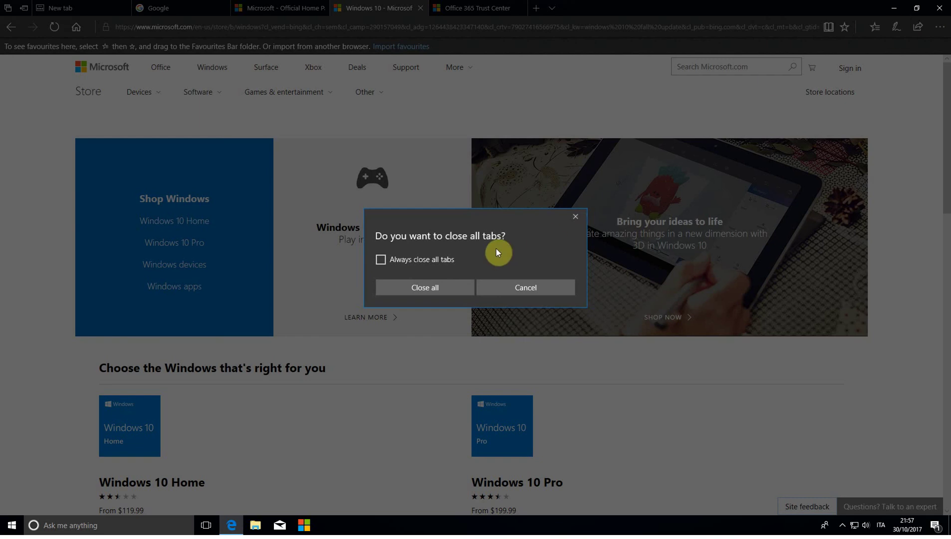
{"action": "left_click", "coordinate": [446, 288]}
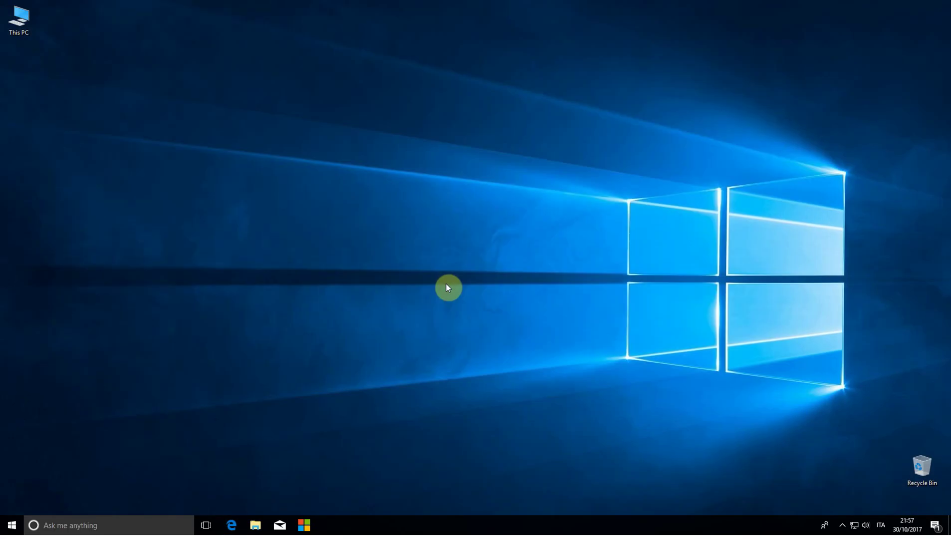
{"action": "left_click", "coordinate": [304, 526]}
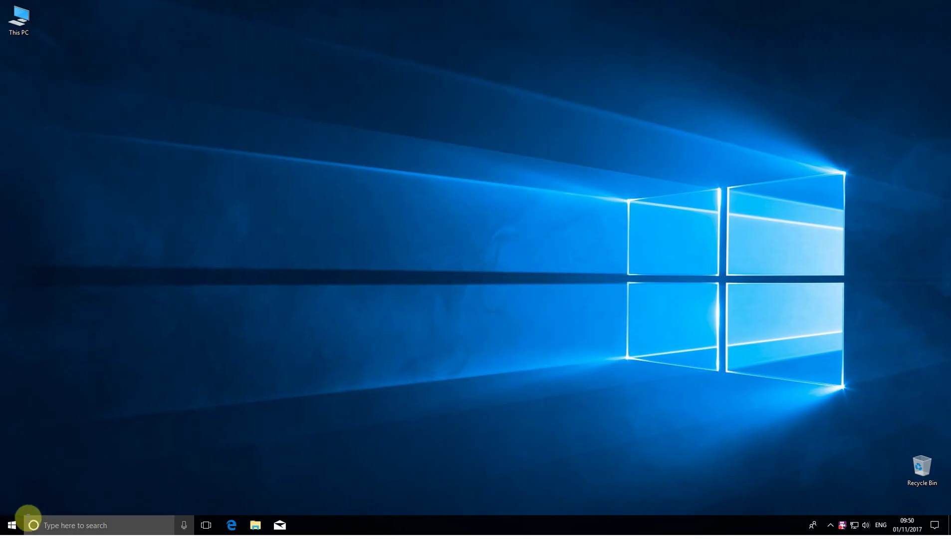
Open the Windows Tips app and look through its recommended topics.
{"action": "left_click", "coordinate": [12, 526]}
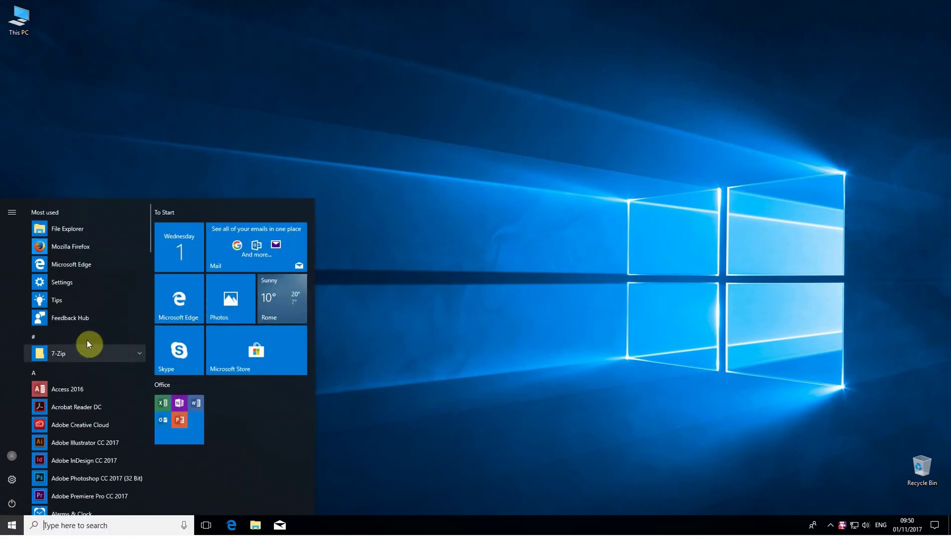
{"action": "left_click", "coordinate": [96, 304]}
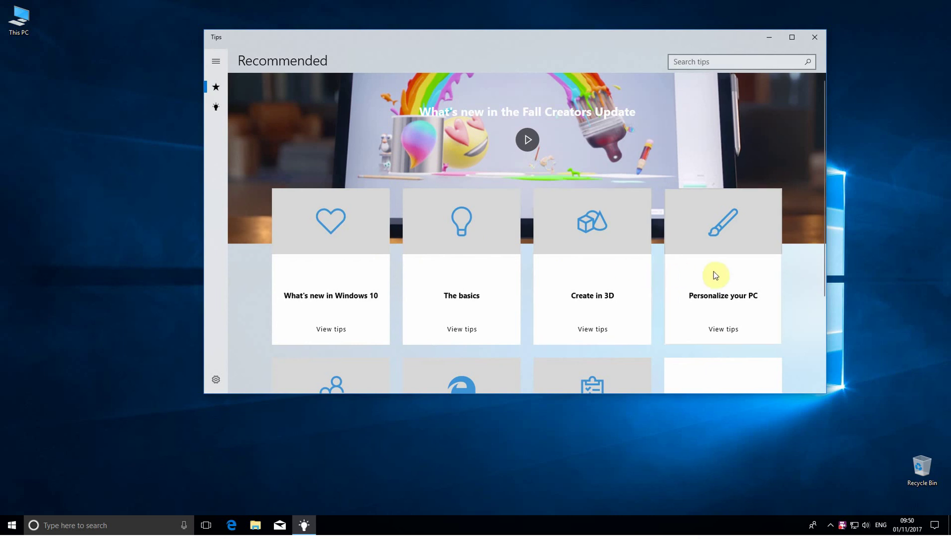
{"action": "scroll", "coordinate": [716, 275], "scroll_direction": "down", "scroll_amount": 3}
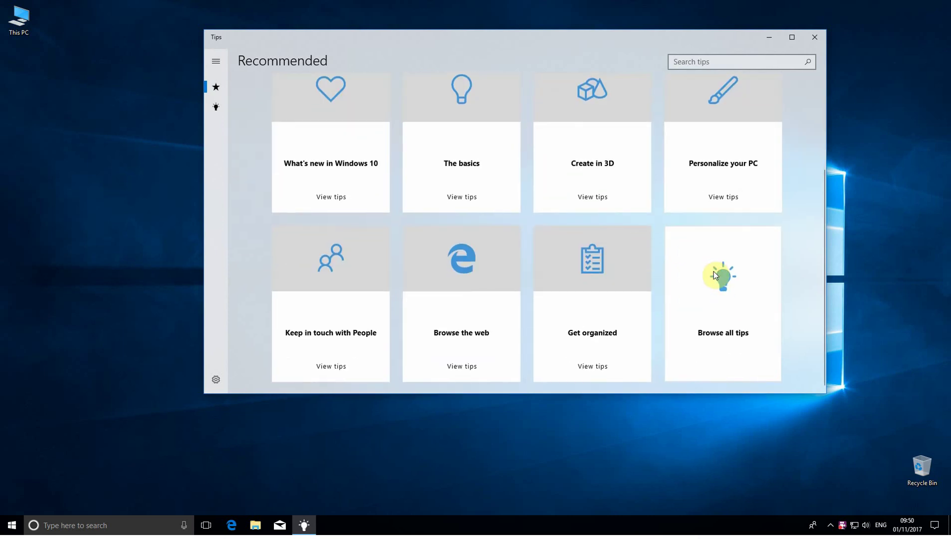
Browse the tip collections, look through all topics in the Windows collection, and close the Tips app.
{"action": "left_click", "coordinate": [216, 108]}
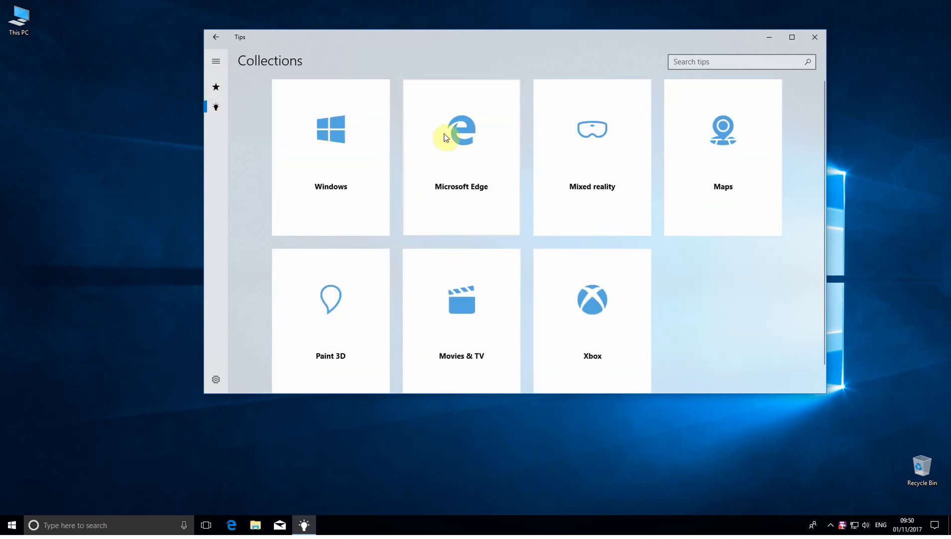
{"action": "left_click", "coordinate": [460, 140]}
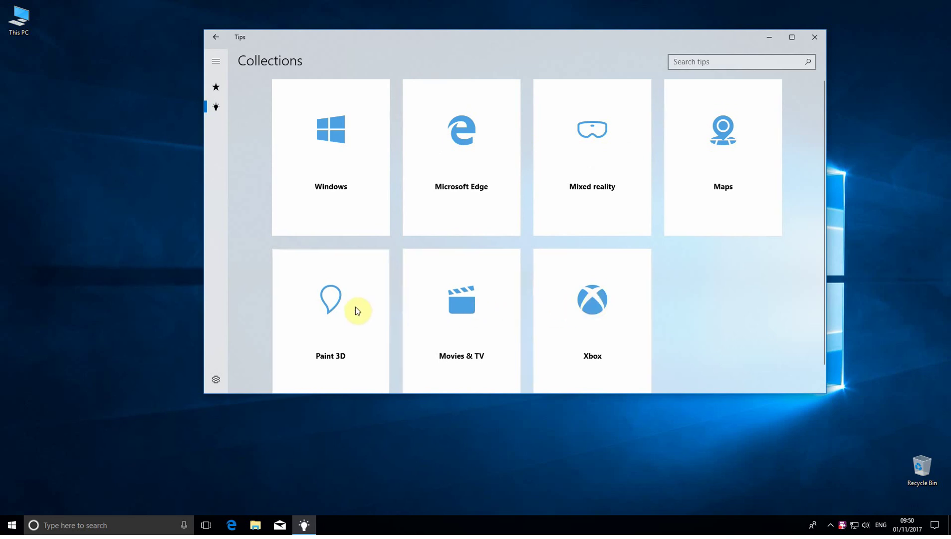
{"action": "left_click", "coordinate": [347, 163]}
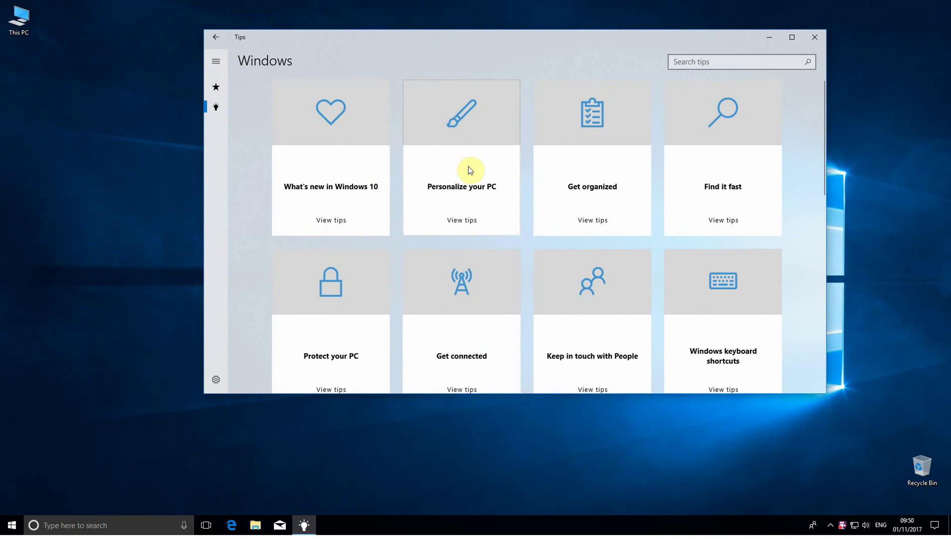
{"action": "scroll", "coordinate": [705, 175], "scroll_direction": "down", "scroll_amount": 3}
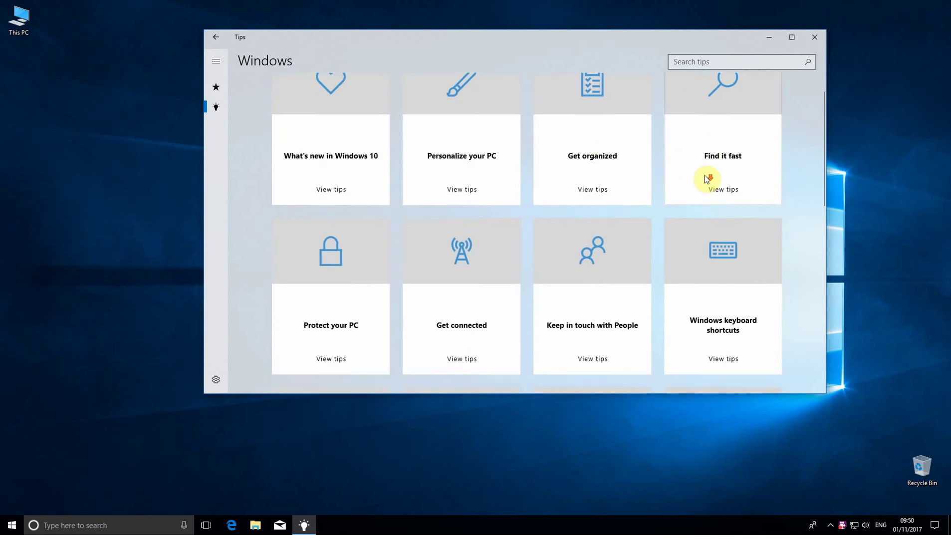
{"action": "scroll", "coordinate": [705, 175], "scroll_direction": "down", "scroll_amount": 2}
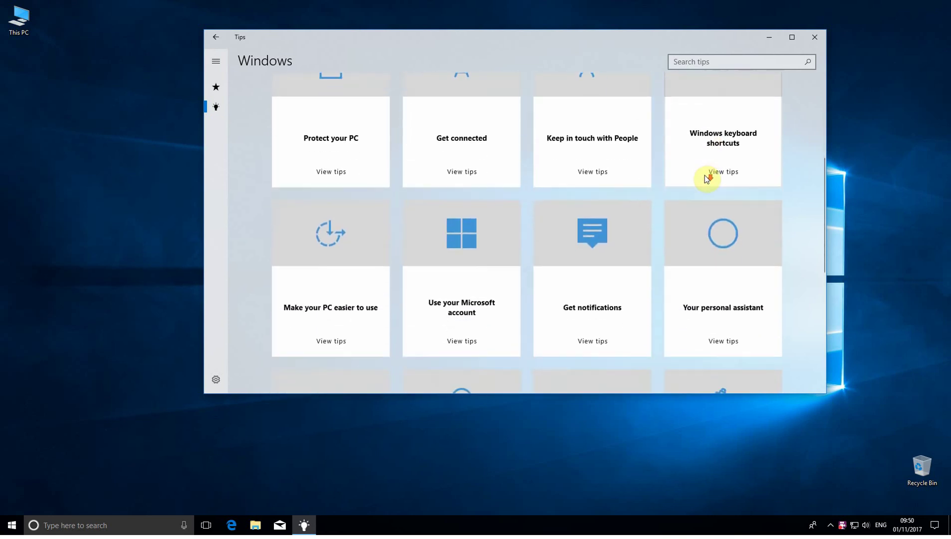
{"action": "scroll", "coordinate": [705, 175], "scroll_direction": "down", "scroll_amount": 3}
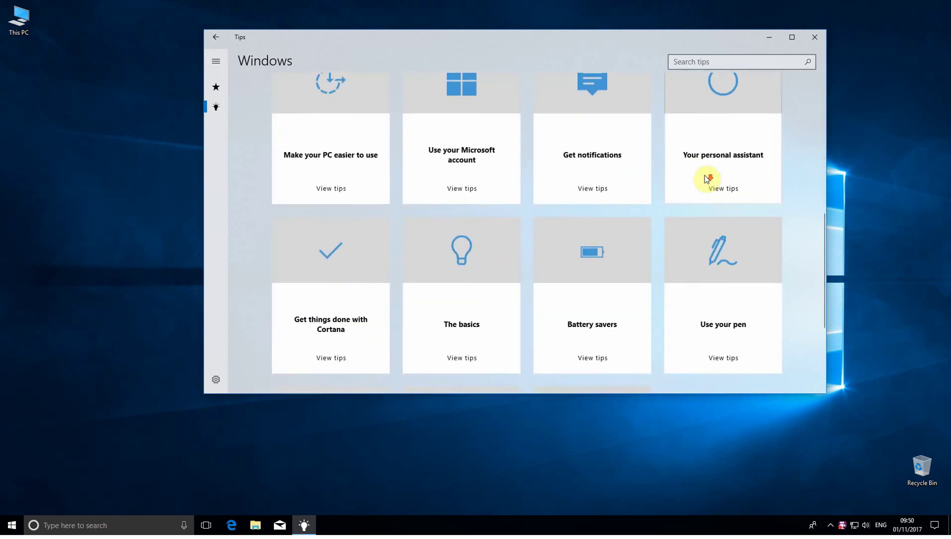
{"action": "scroll", "coordinate": [704, 175], "scroll_direction": "down", "scroll_amount": 2}
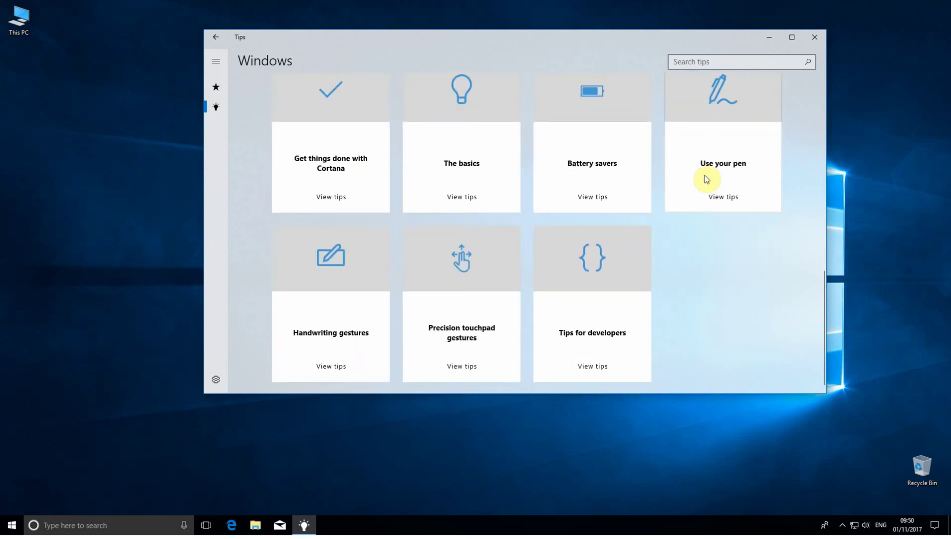
{"action": "scroll", "coordinate": [704, 175], "scroll_direction": "up", "scroll_amount": 7}
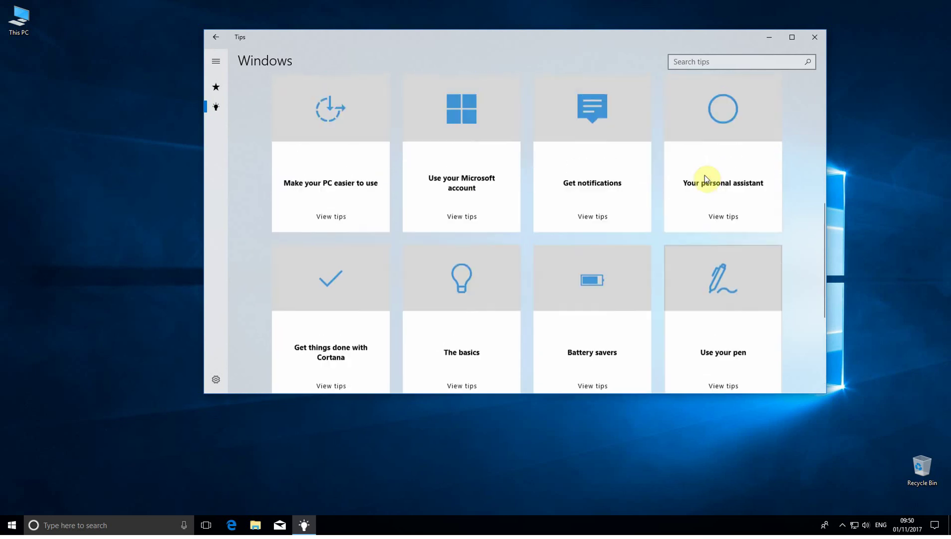
{"action": "scroll", "coordinate": [704, 175], "scroll_direction": "up", "scroll_amount": 2}
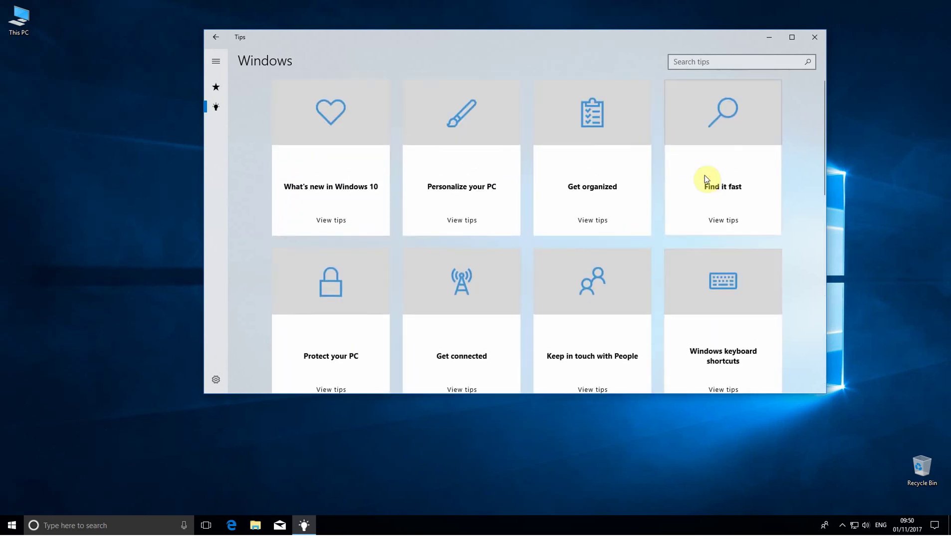
{"action": "left_click", "coordinate": [814, 37]}
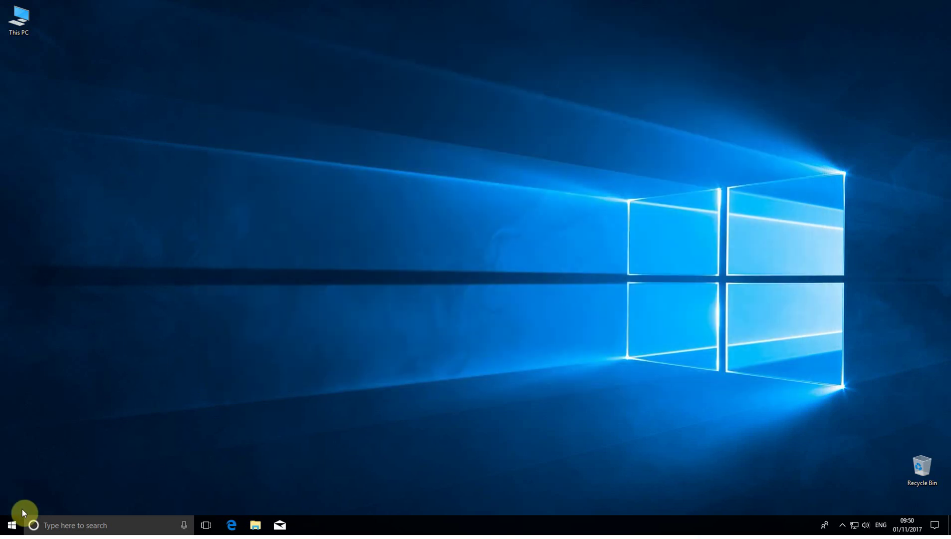
Open the Tips app from the Windows Update installed update history, using what's new for the latest version 1709 feature update.
{"action": "left_click", "coordinate": [11, 524]}
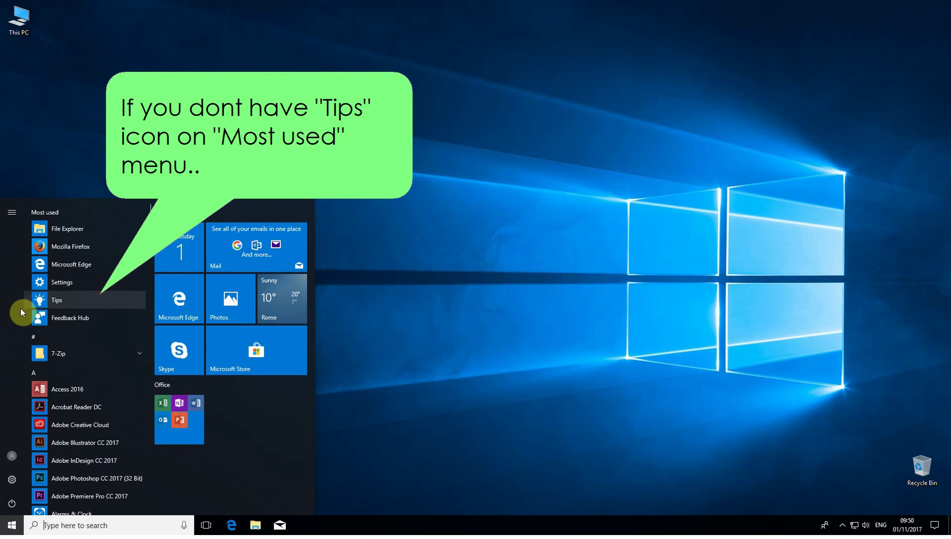
{"action": "left_click", "coordinate": [13, 480]}
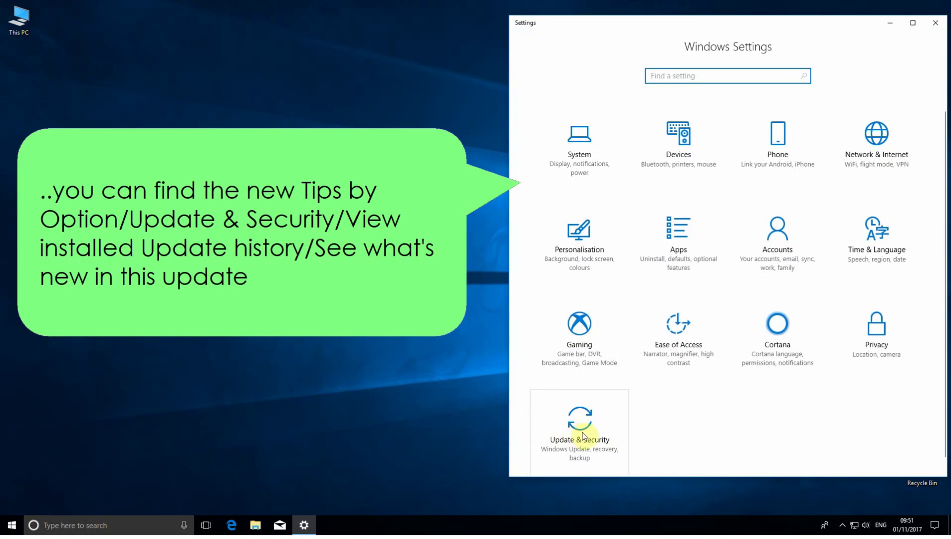
{"action": "left_click", "coordinate": [581, 435]}
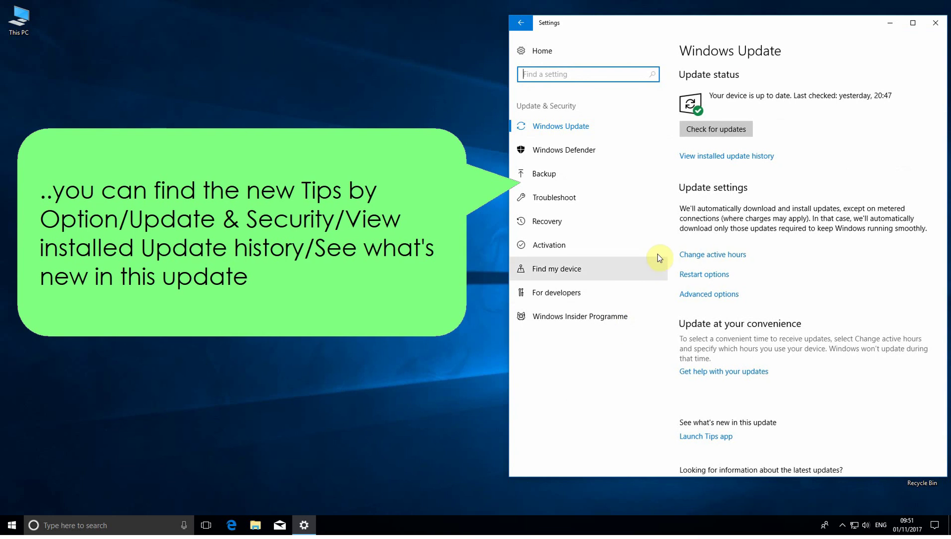
{"action": "left_click", "coordinate": [769, 158]}
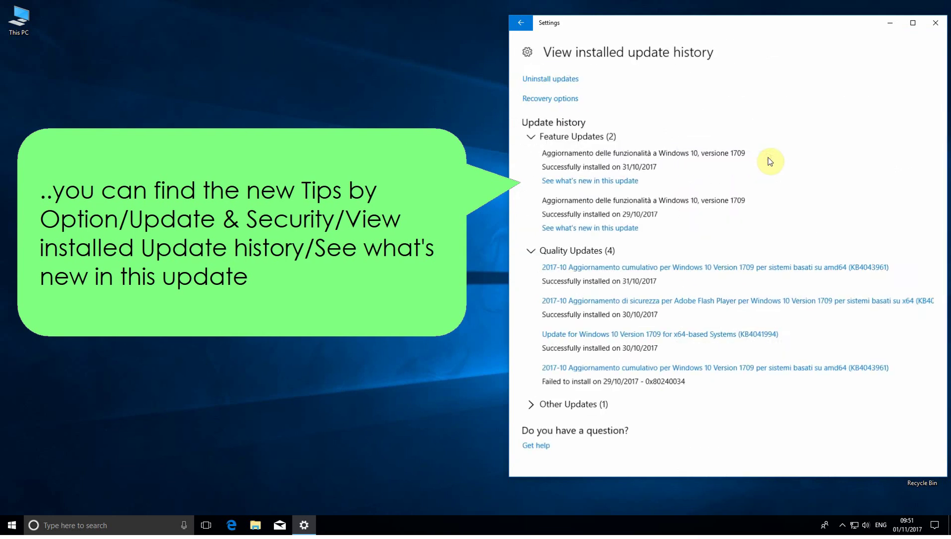
{"action": "left_click", "coordinate": [616, 183]}
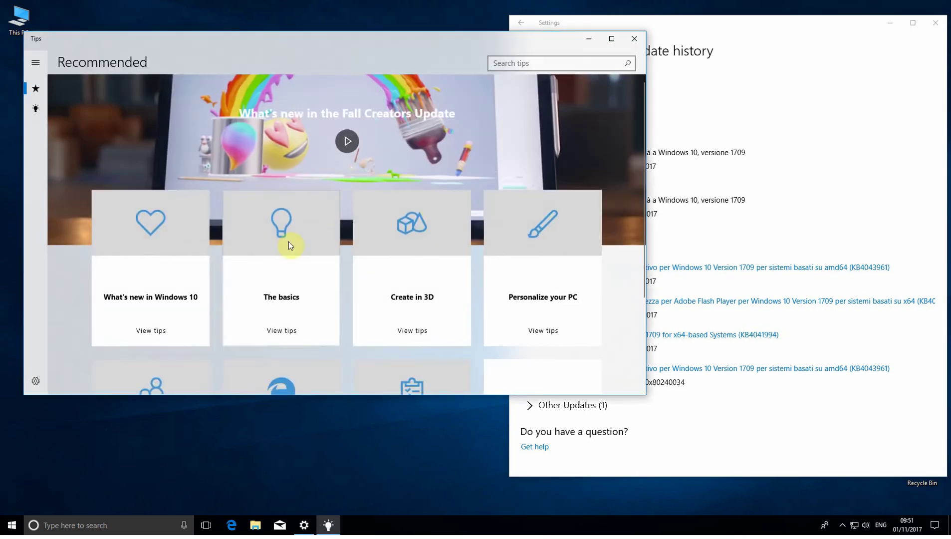
View the tip collections and look through the recommended topics in the Tips app.
{"action": "left_click", "coordinate": [35, 109]}
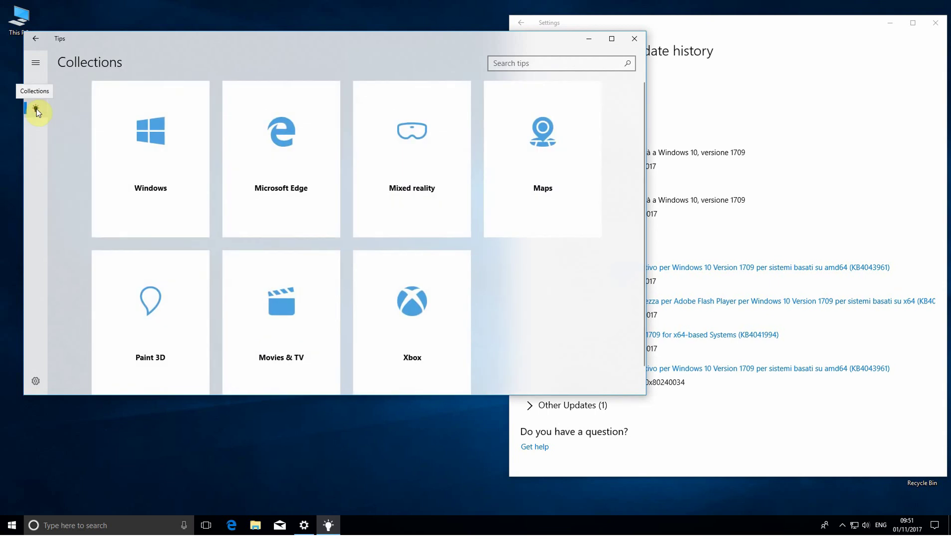
{"action": "left_click", "coordinate": [39, 91]}
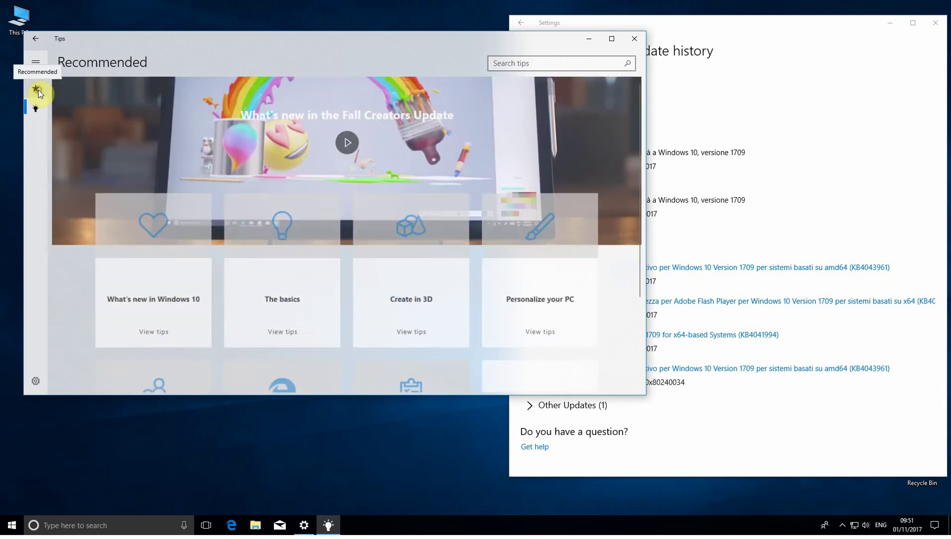
{"action": "scroll", "coordinate": [100, 214], "scroll_direction": "down", "scroll_amount": 3}
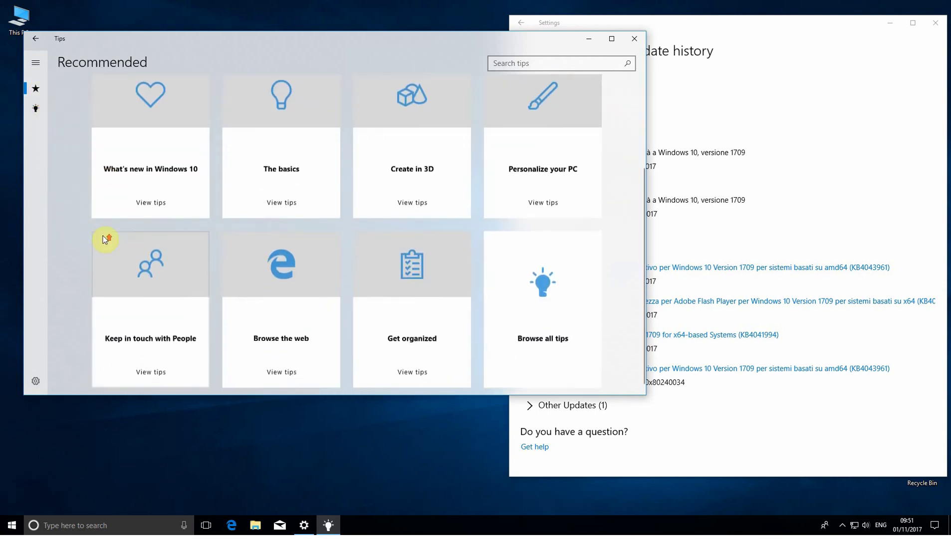